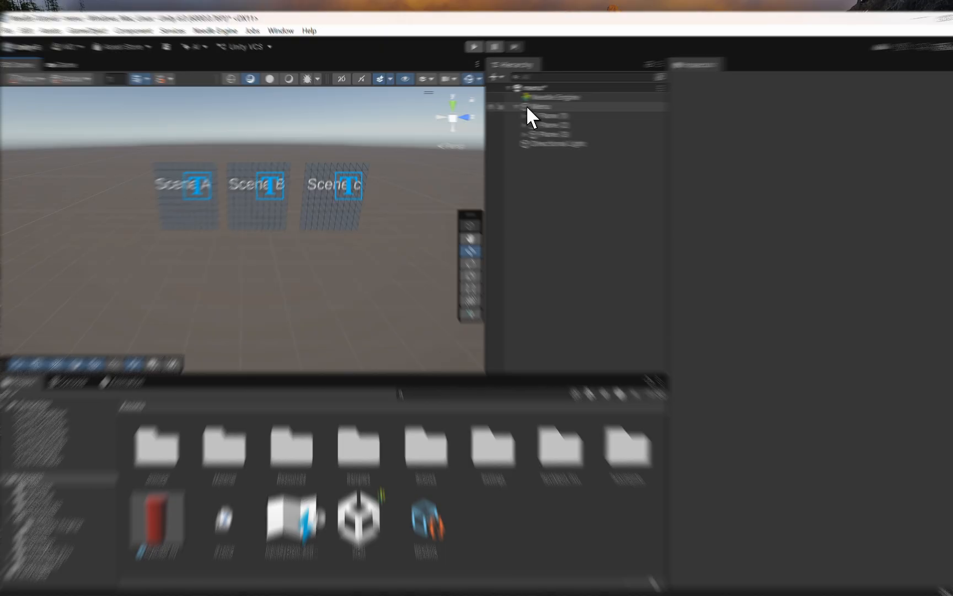
Step: Duplicate the Scene c plane, Plane (3), and move the copy along the Z axis to a position of about 4.79
left_click(510, 107)
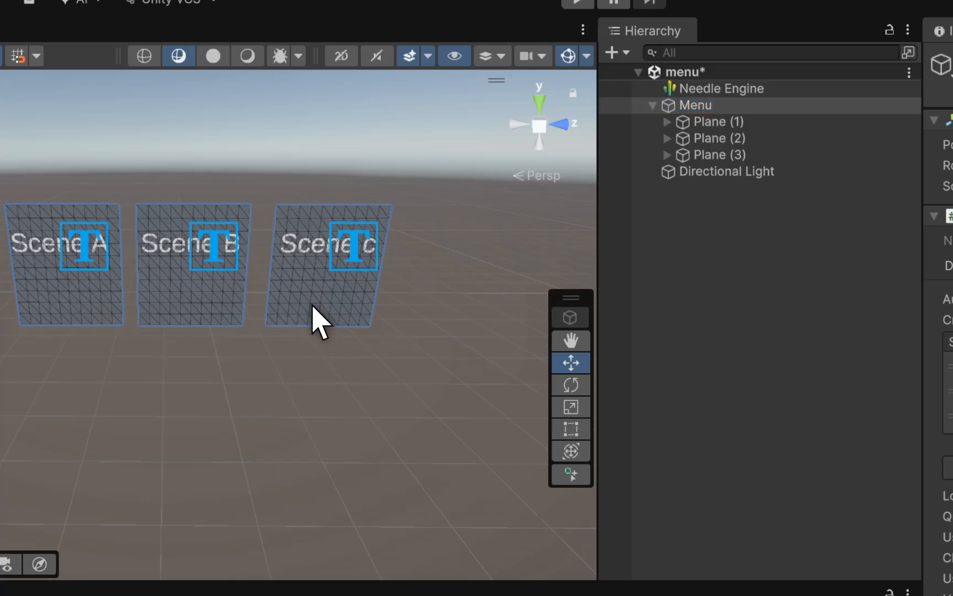
left_click(314, 320)
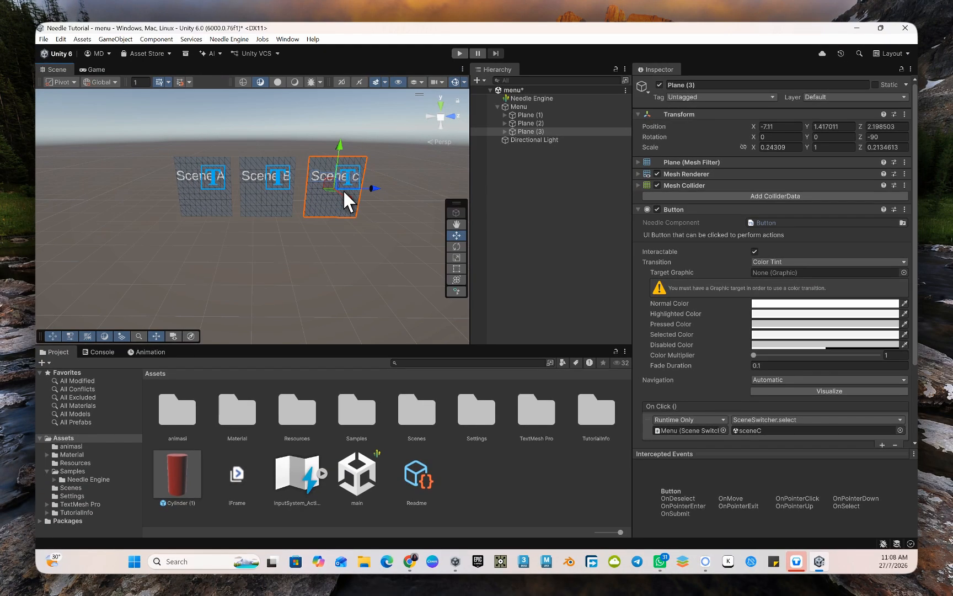
key("ctrl+d")
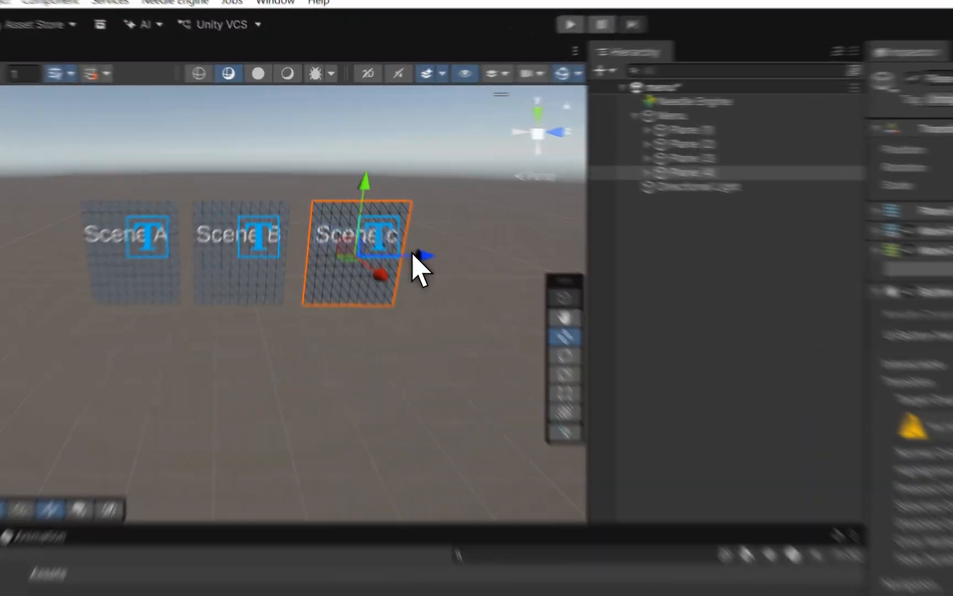
left_click_drag(368, 192, 433, 196)
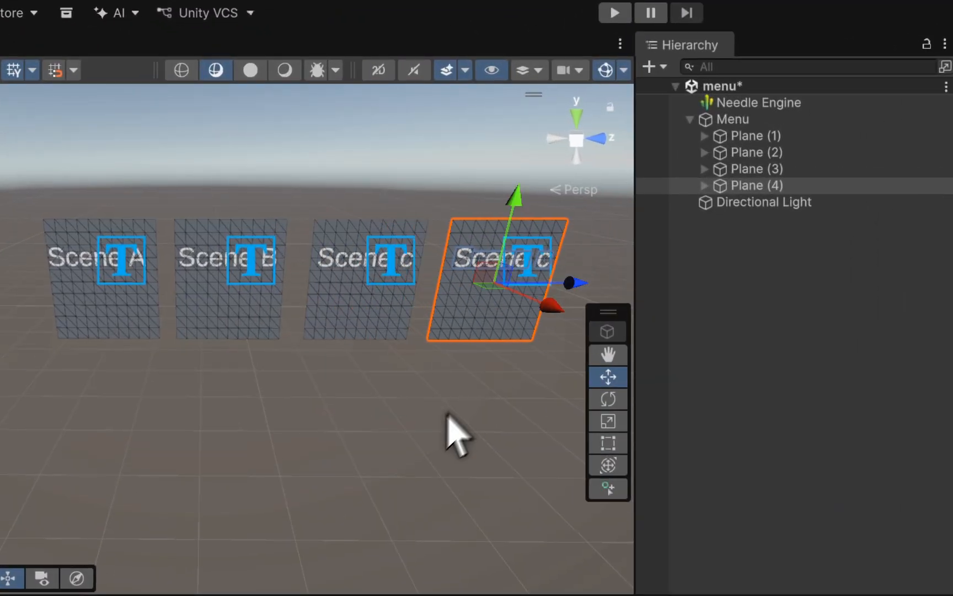
Step: Delete the Text (TMP) child object of Plane (4)
middle_click_drag(446, 437, 351, 383)
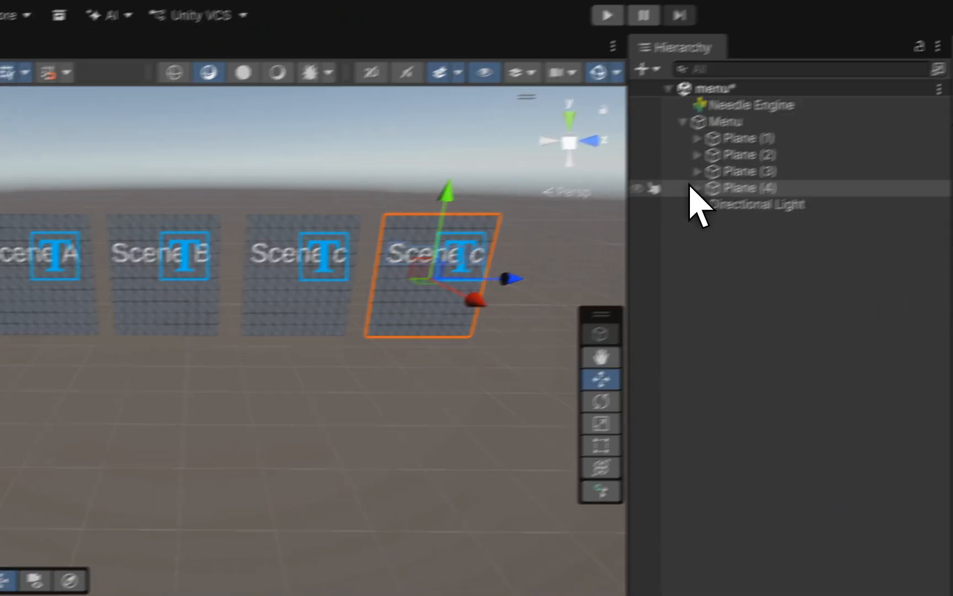
left_click(705, 185)
left_click(731, 200)
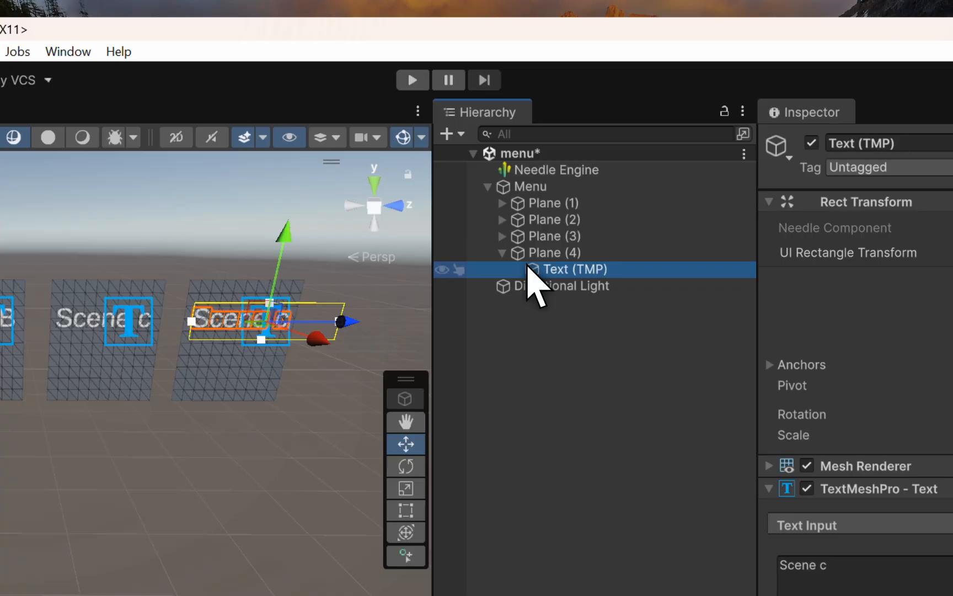
key("Delete")
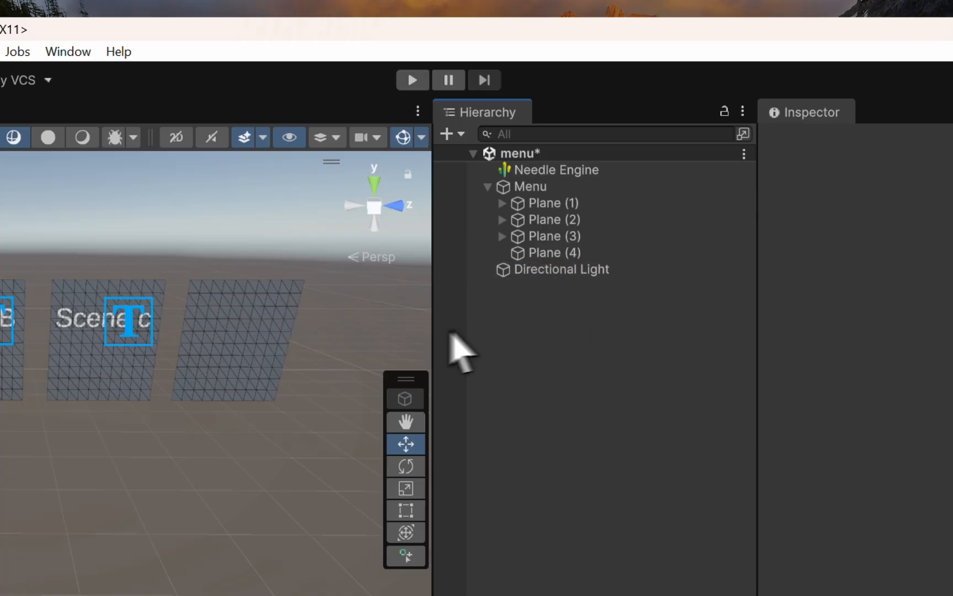
Step: Widen Plane (4) by scaling it along its Z axis to about 0.49
left_click(272, 362)
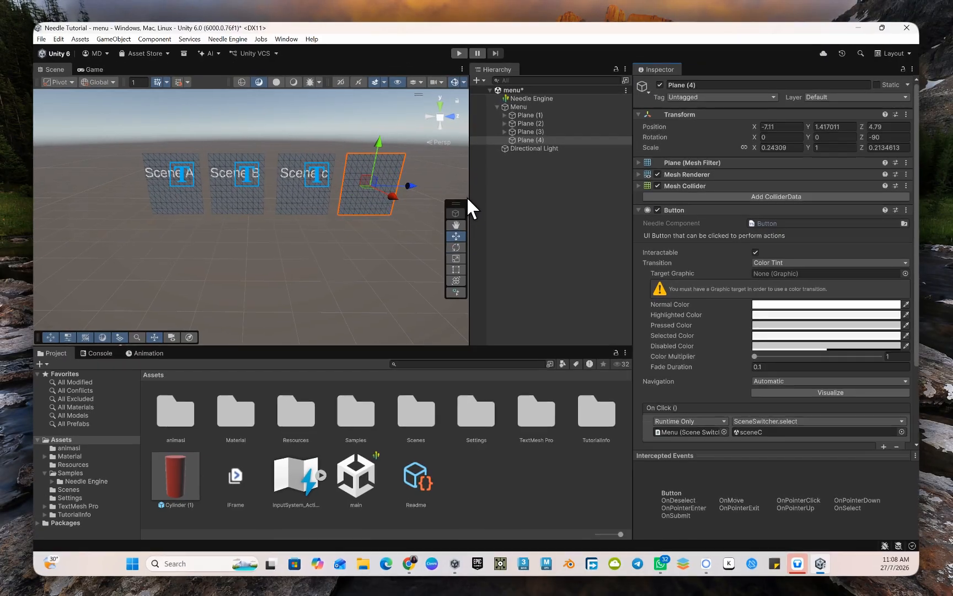
key("r")
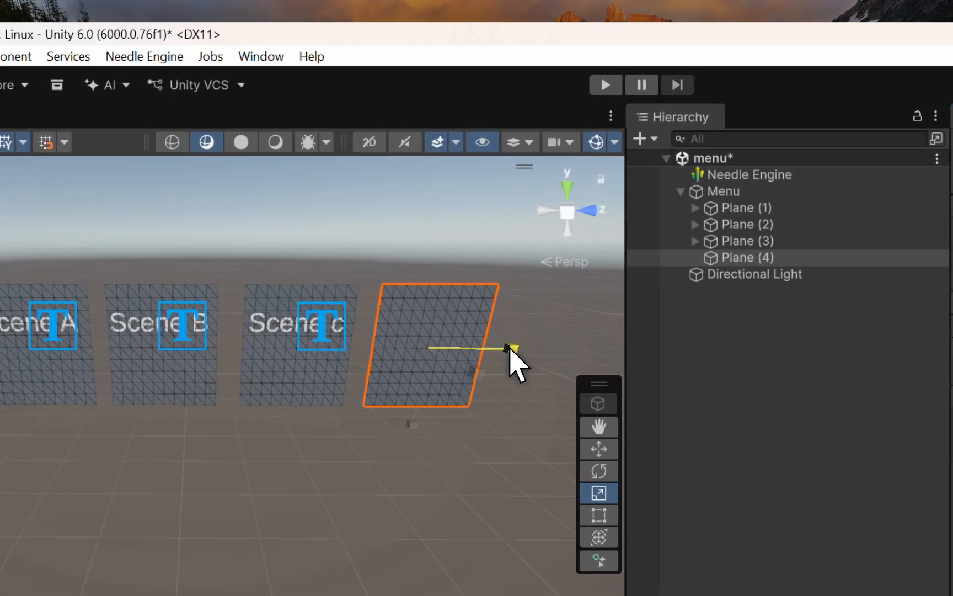
left_click_drag(510, 349, 619, 366)
Step: Move Plane (4) above the three scene planes and centre it, at about Y 4.09 and Z -0.13
key("w")
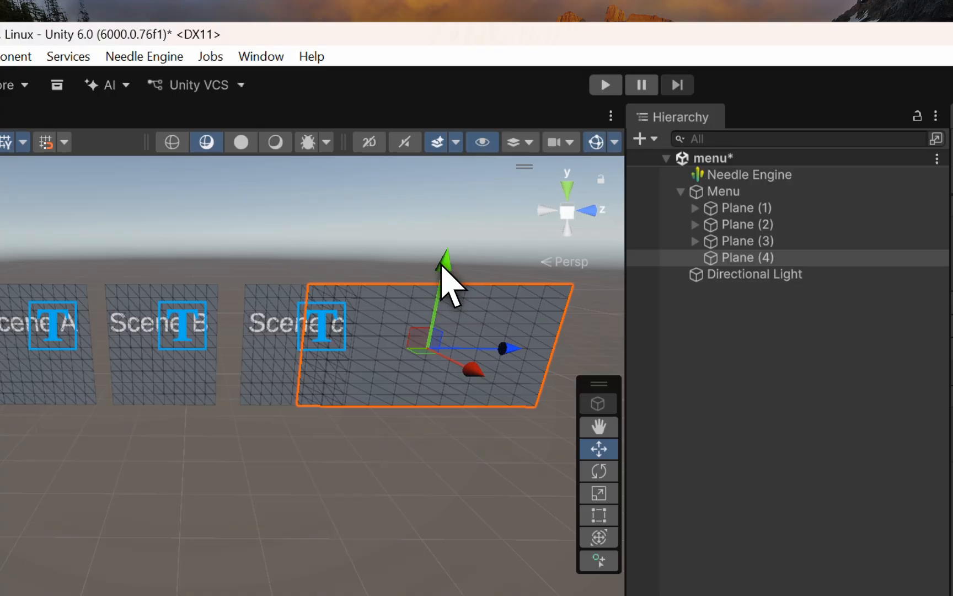
left_click_drag(446, 269, 465, 119)
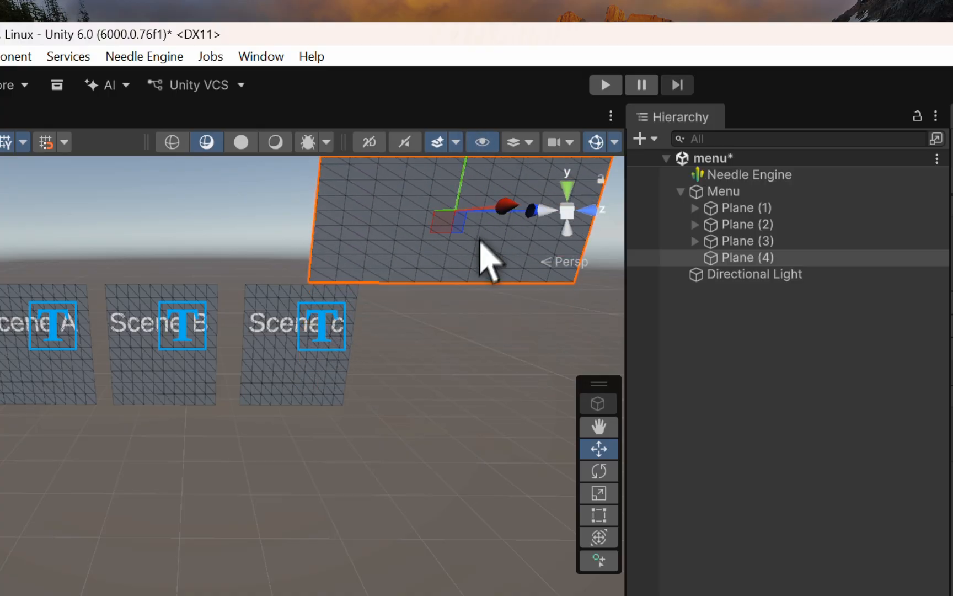
middle_click_drag(475, 284, 284, 448)
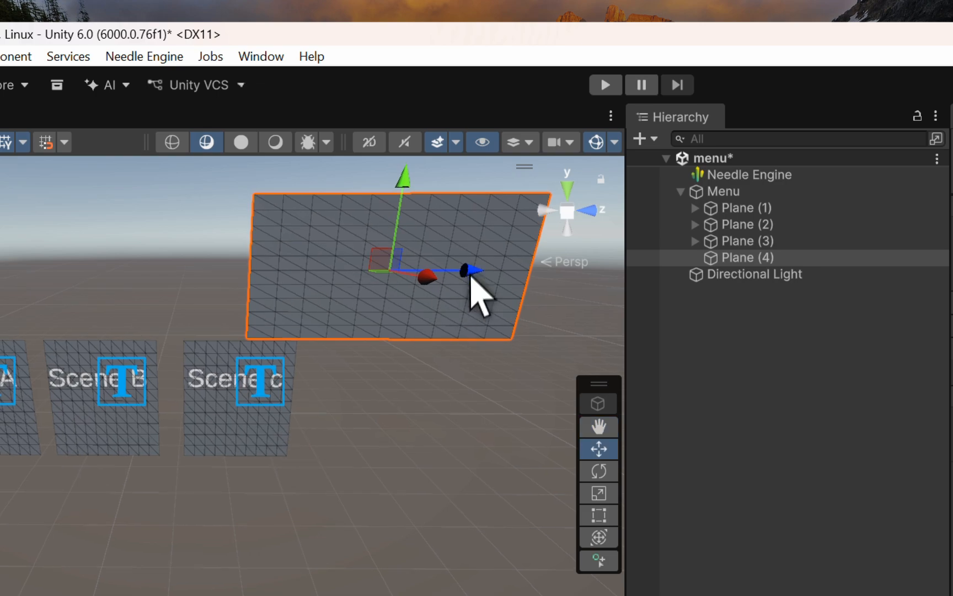
left_click_drag(469, 270, 194, 257)
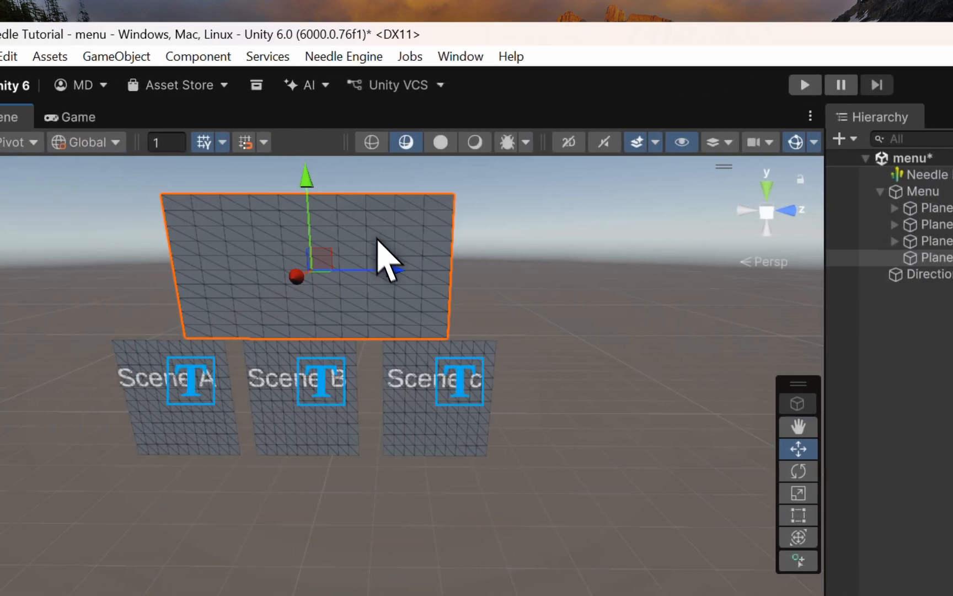
left_click_drag(259, 192, 301, 163)
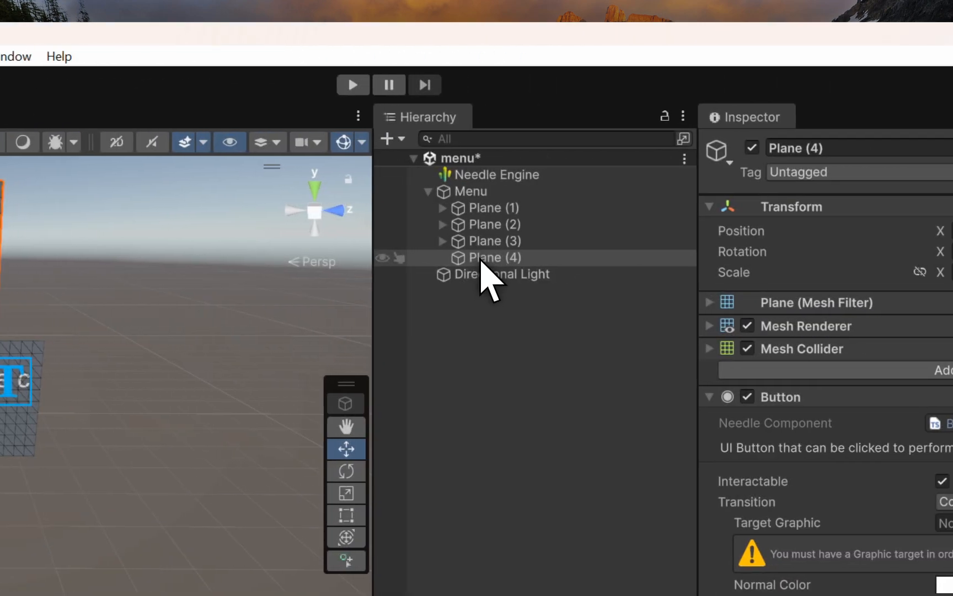
Step: Remove the Button and Object Raycaster components from Plane (4)
left_click(933, 260)
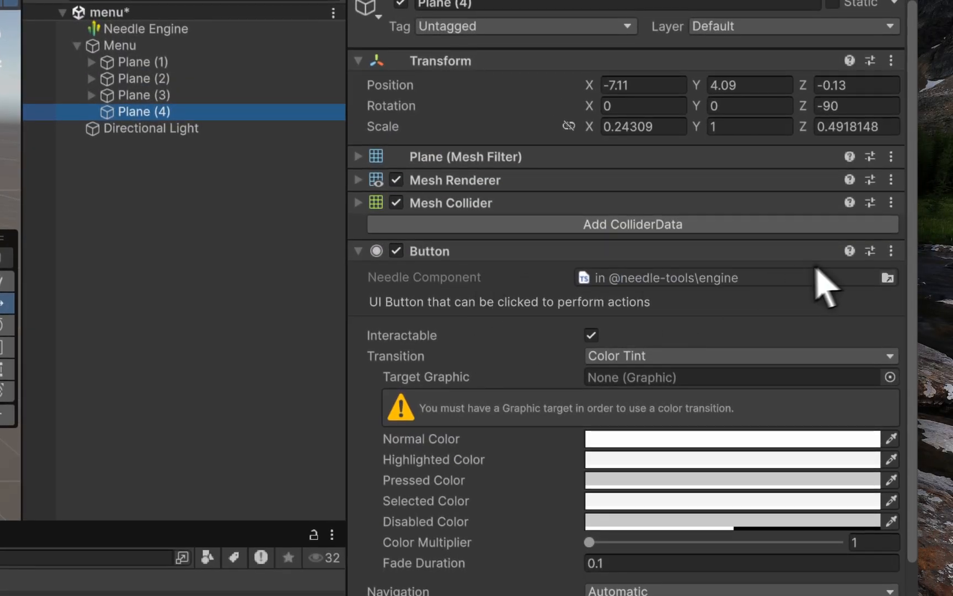
left_click(891, 252)
left_click(778, 327)
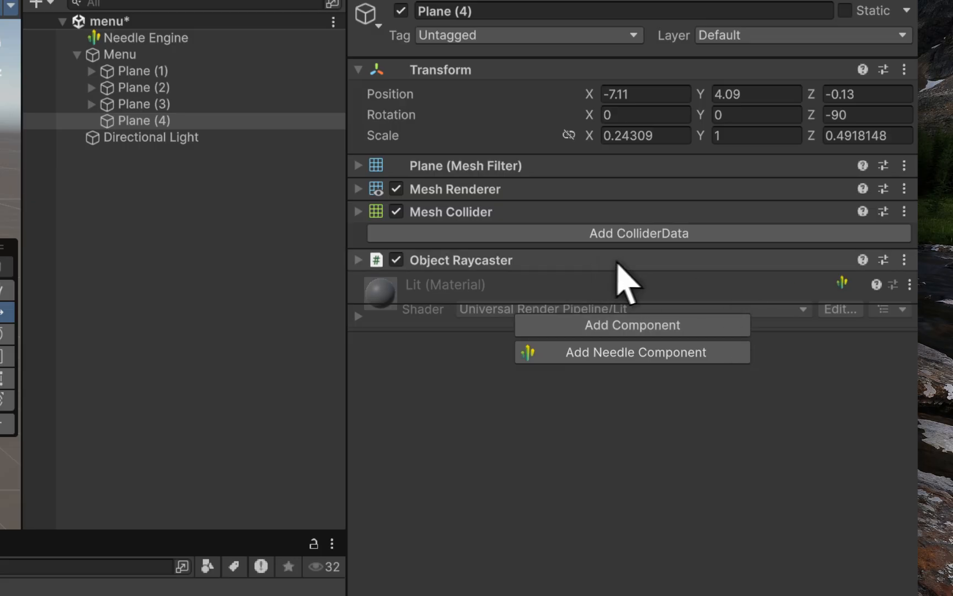
left_click(905, 256)
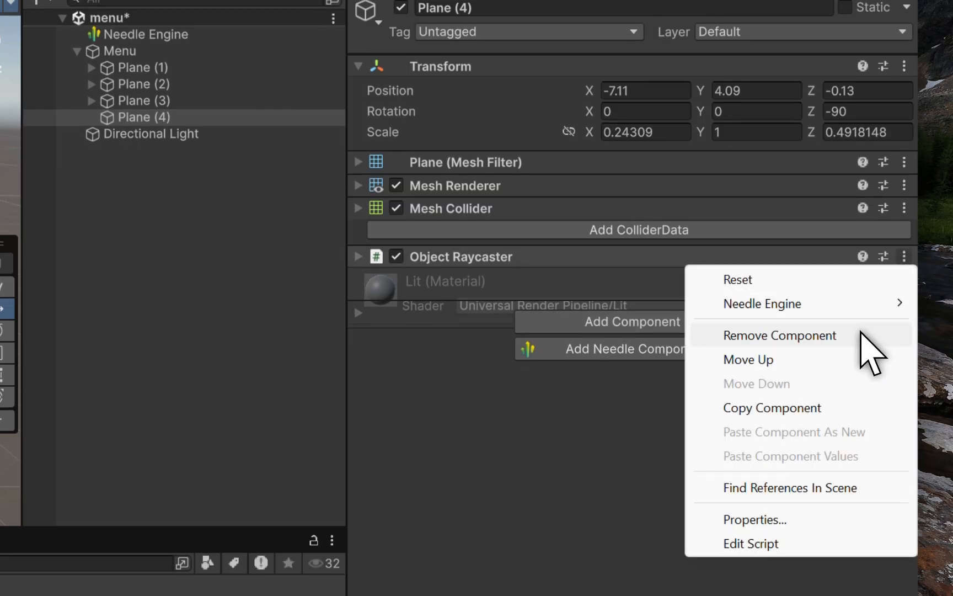
left_click(860, 334)
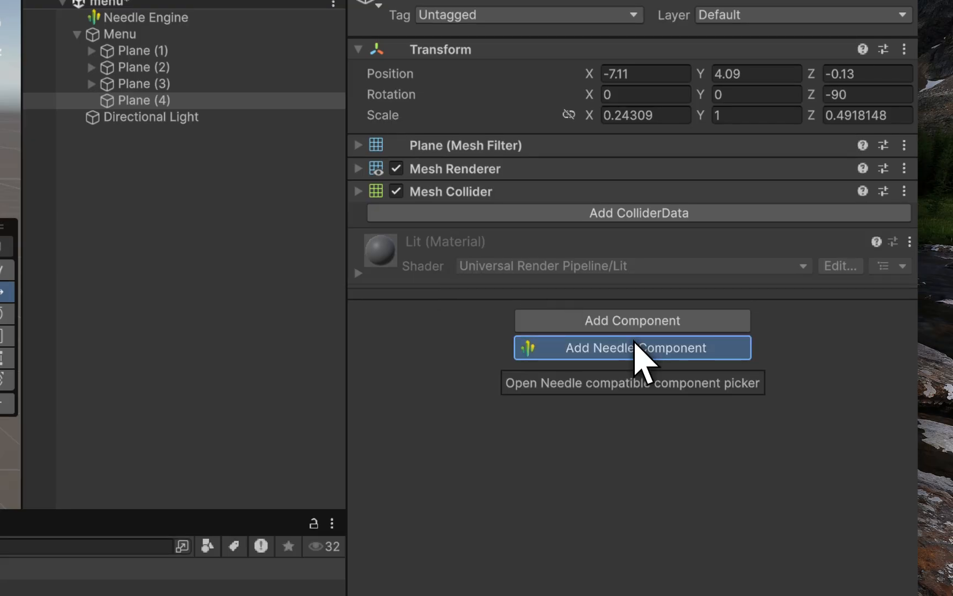
Step: Open the Needle component picker for Plane (4) and search for "ifra"
left_click(635, 346)
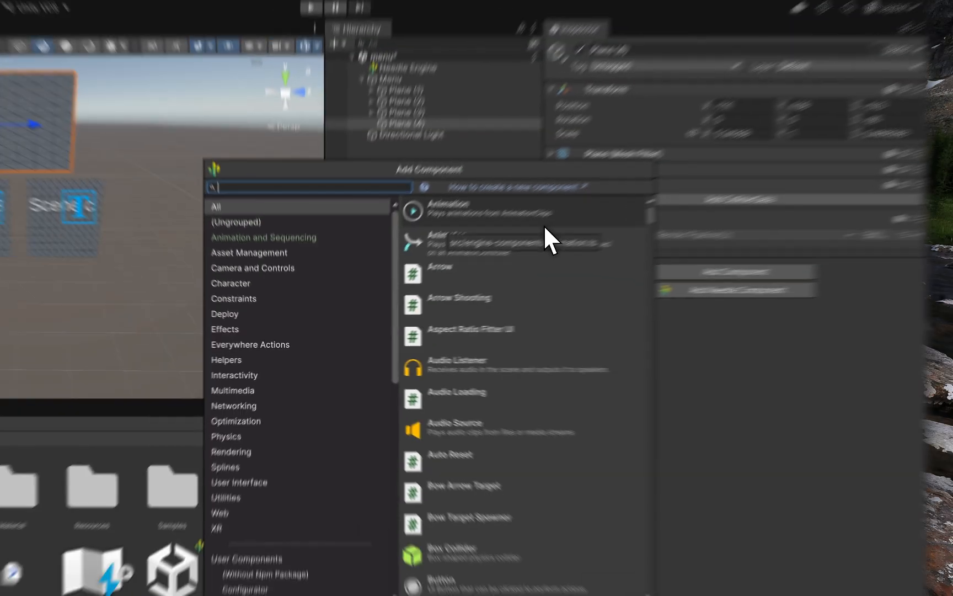
type("irame")
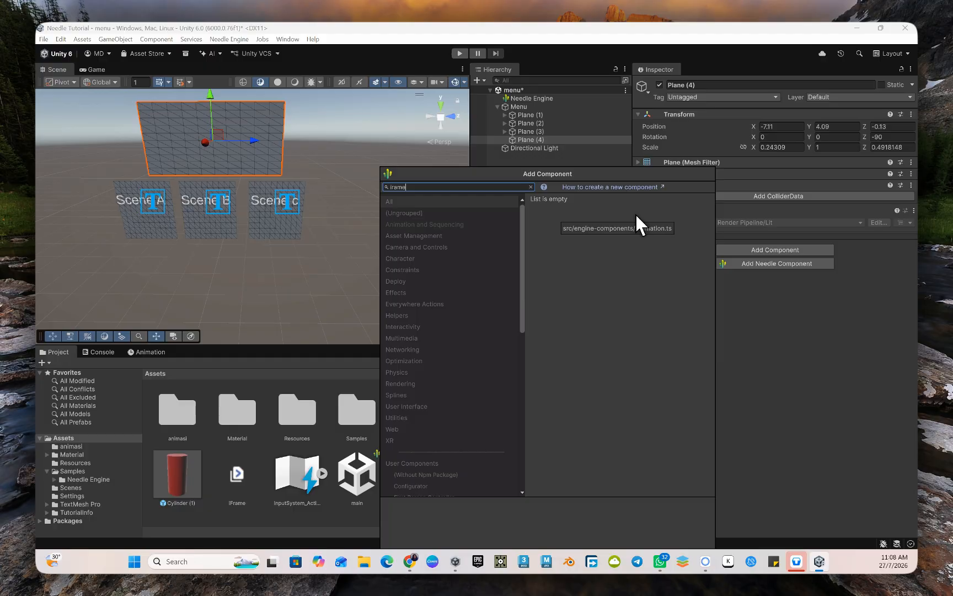
key("BackSpace")
key("BackSpace")
key("BackSpace")
key("BackSpace")
key("BackSpace")
type("ifr")
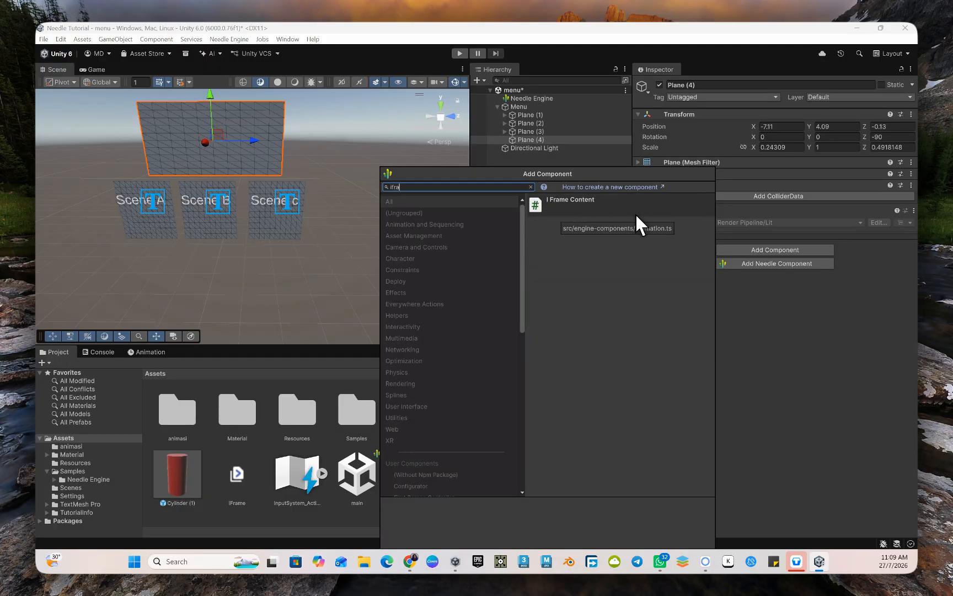
Step: Clear the component search and look through the list of user component packages
left_click(530, 187)
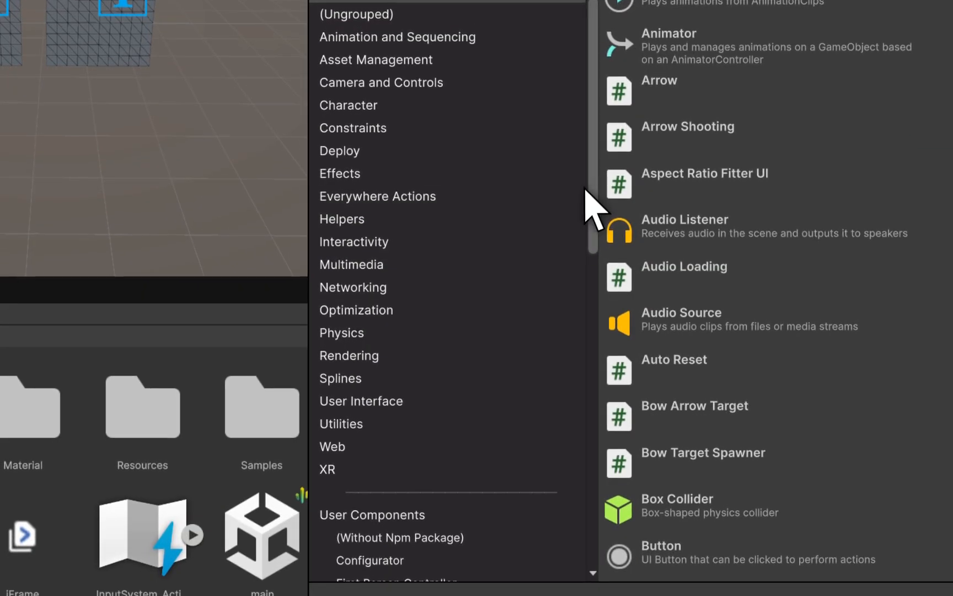
scroll(533, 375, "down", 8)
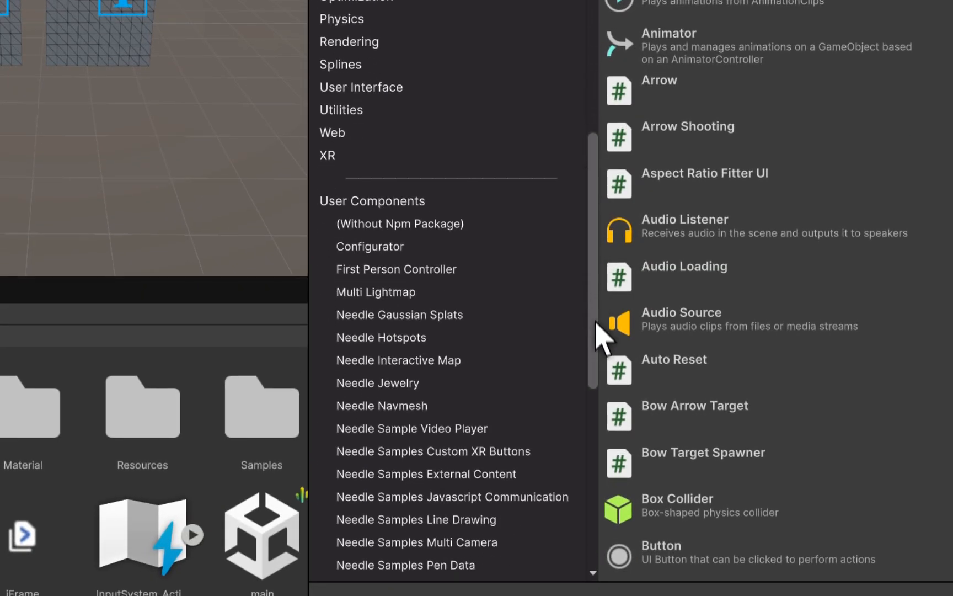
left_click_drag(596, 323, 597, 387)
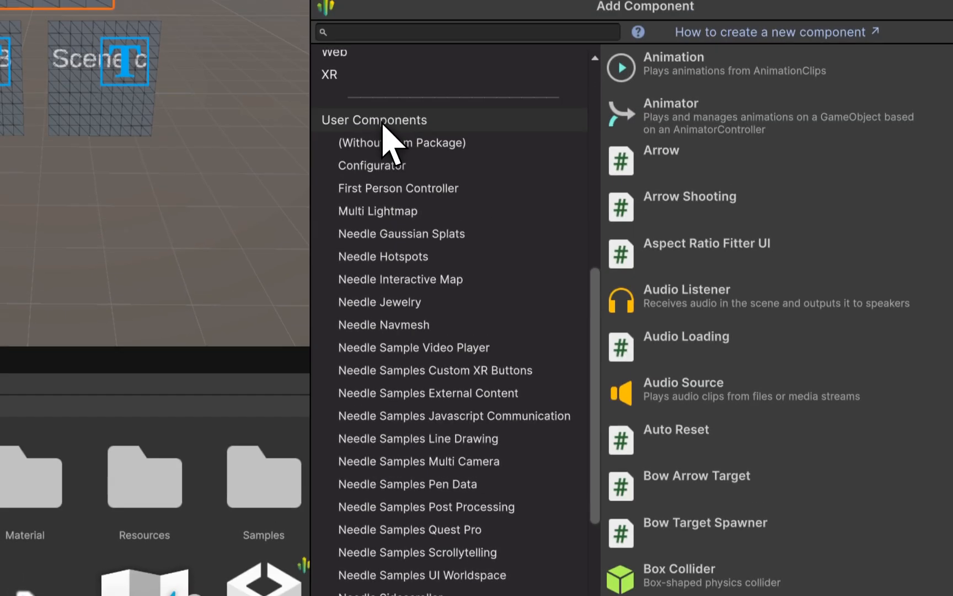
left_click_drag(598, 298, 597, 436)
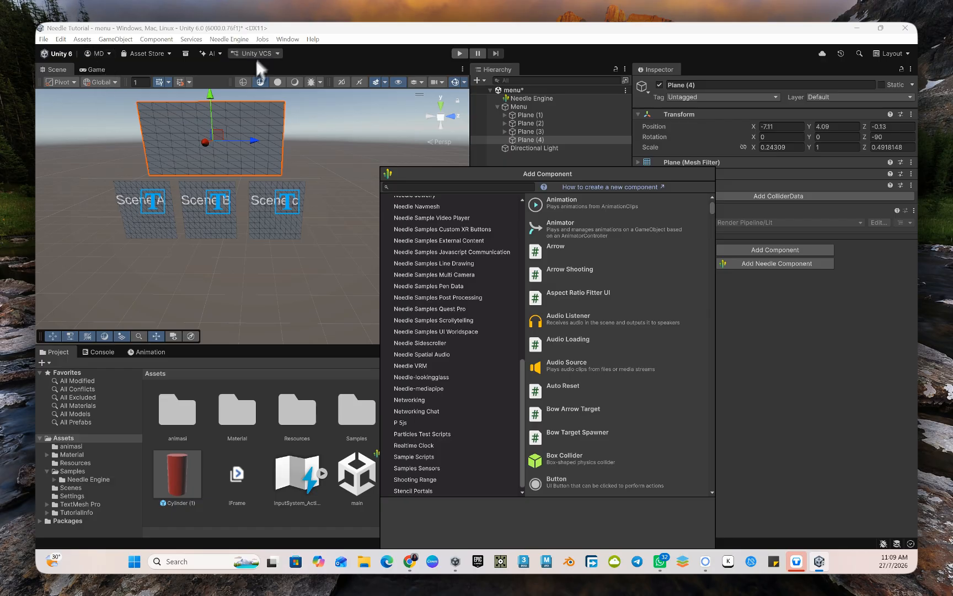
Step: Open the Needle Engine Samples window, move it aside to view it, and close it again
left_click(243, 39)
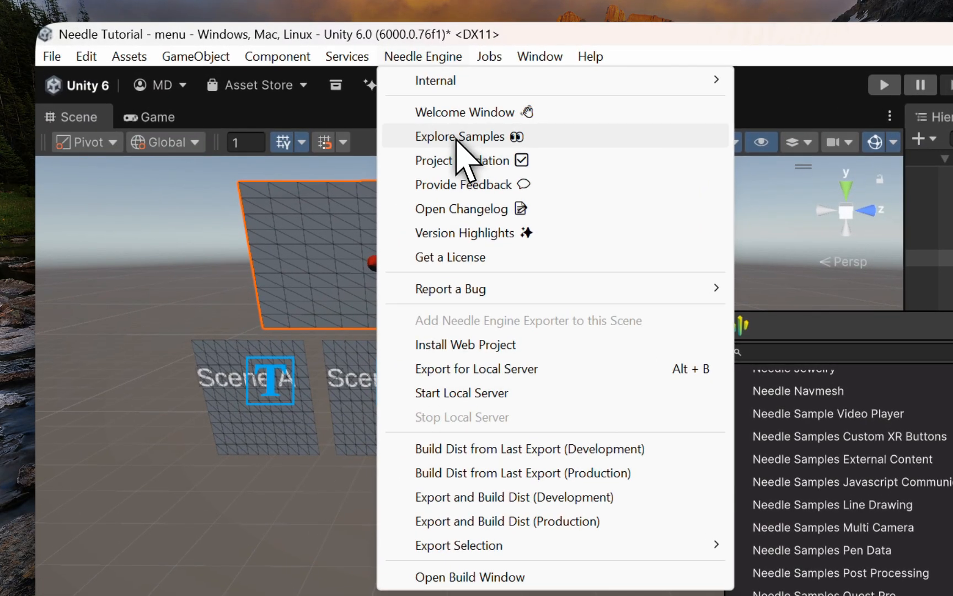
left_click(456, 137)
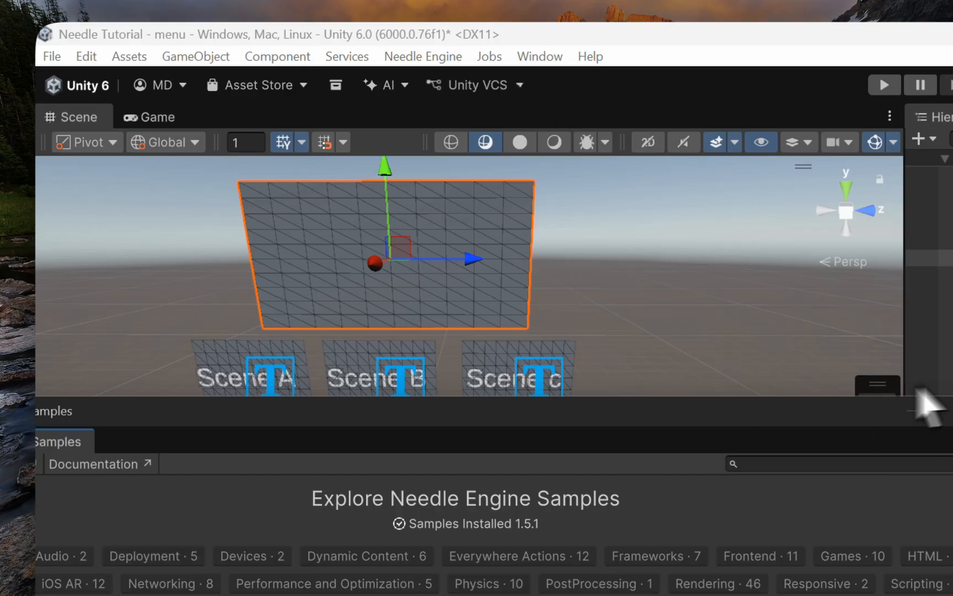
left_click_drag(777, 409, 952, 204)
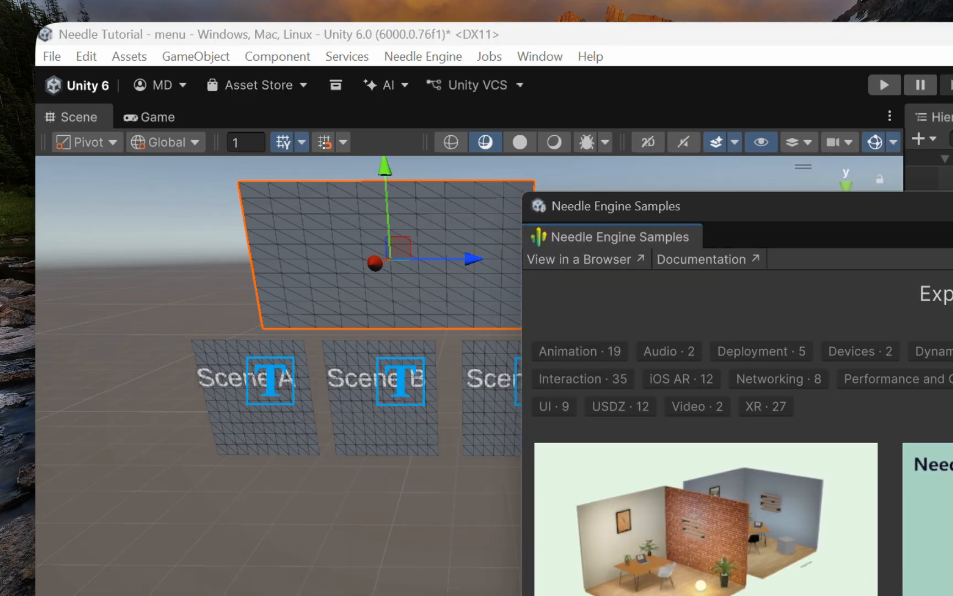
key("alt+F4")
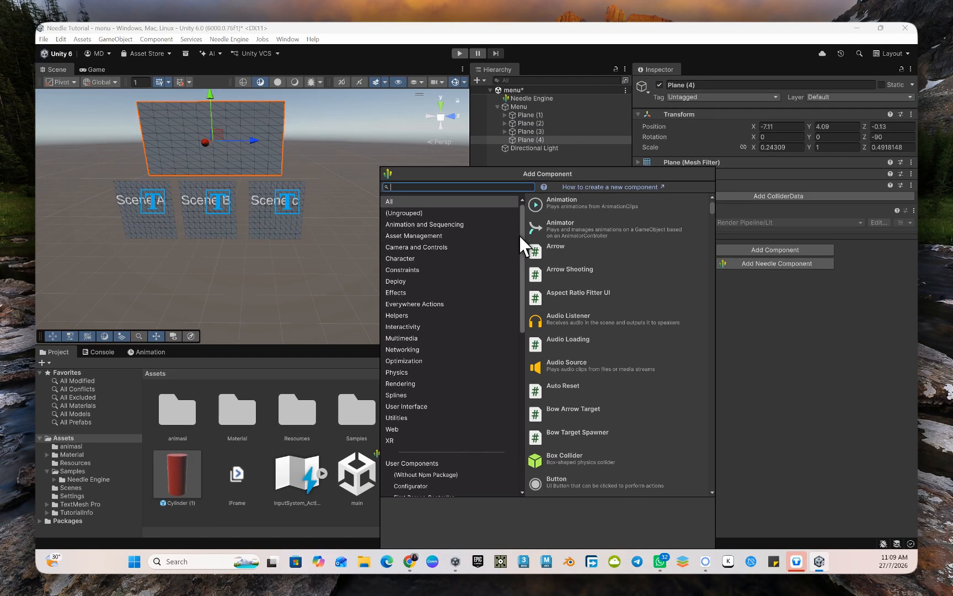
Step: Search the Needle components for "iframe", add I Frame Content to Plane (4), and save the scene
type("i")
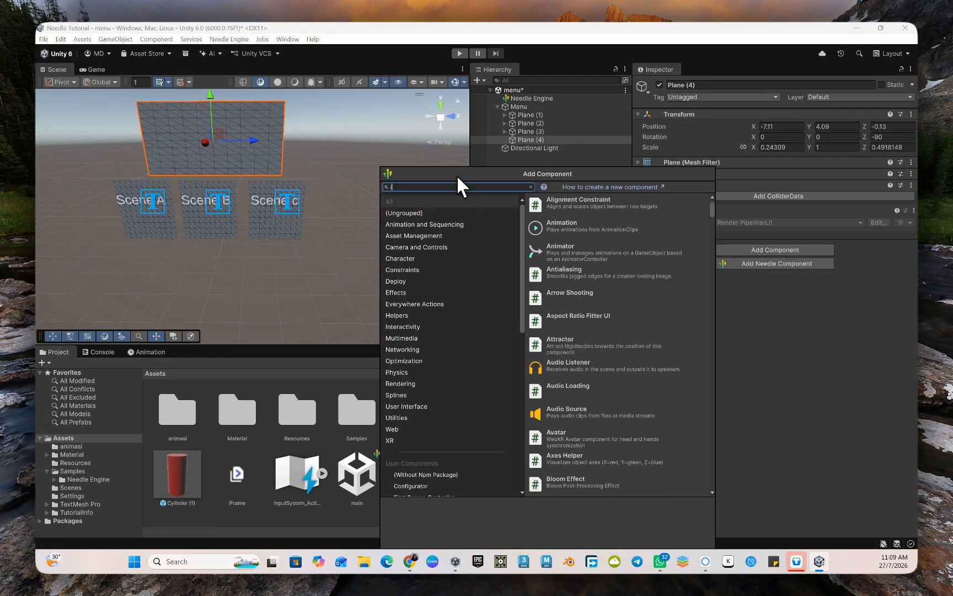
type("fra")
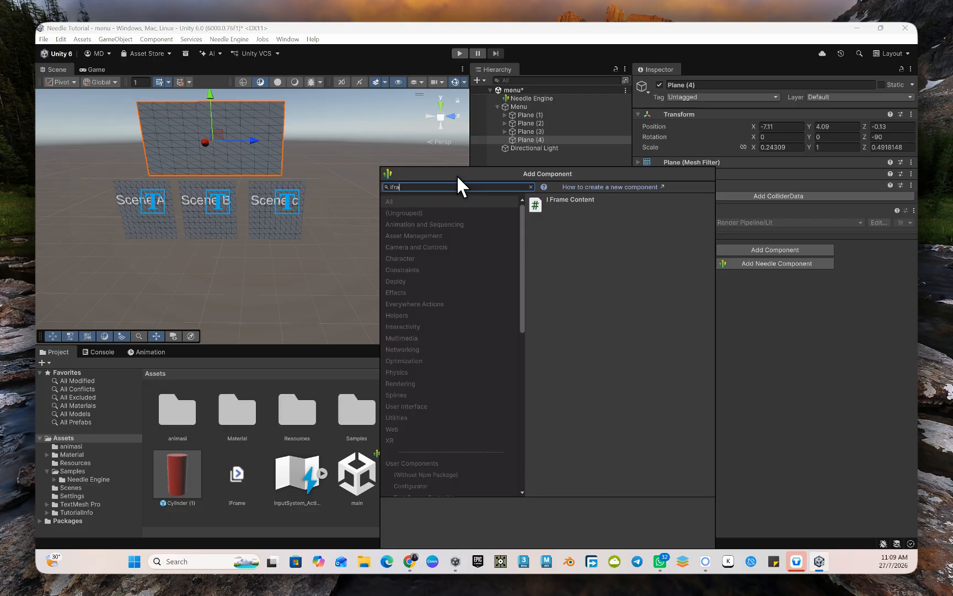
type("me")
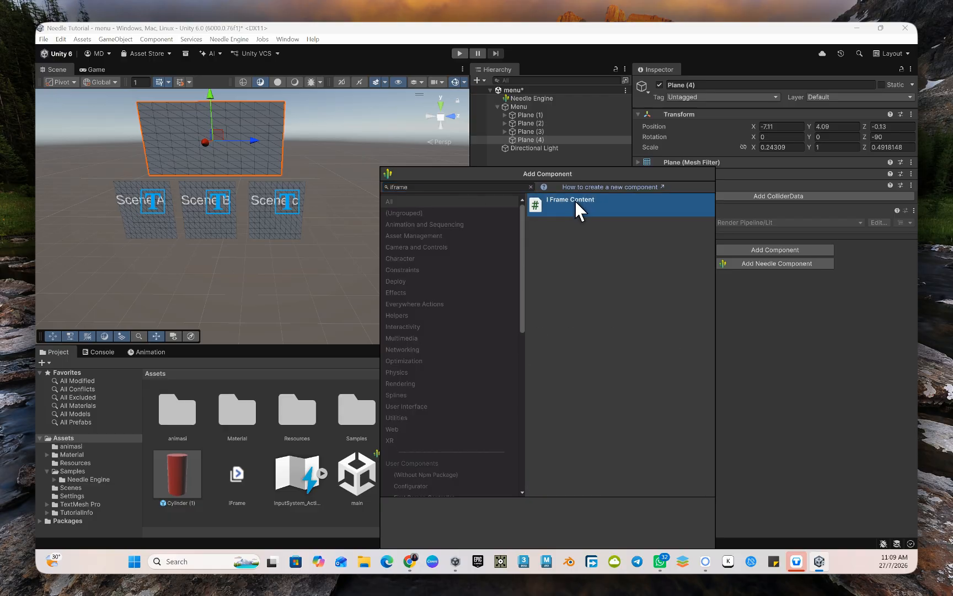
left_click(575, 201)
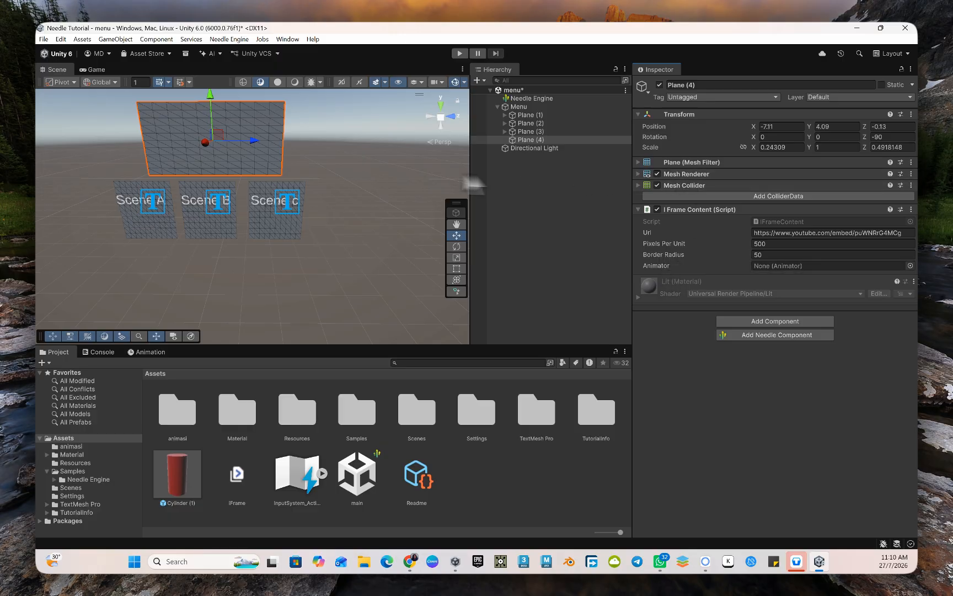
left_click(44, 40)
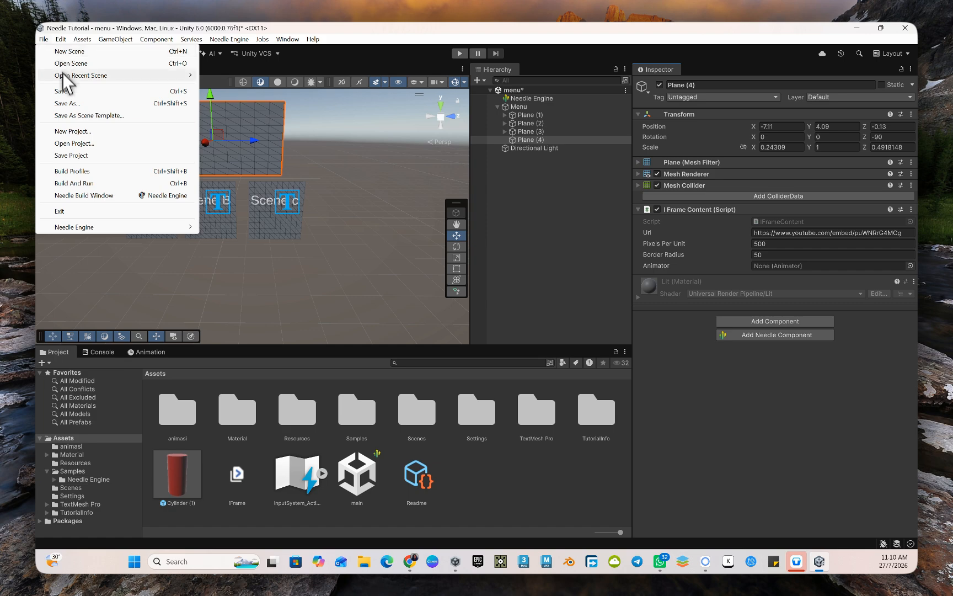
left_click(68, 92)
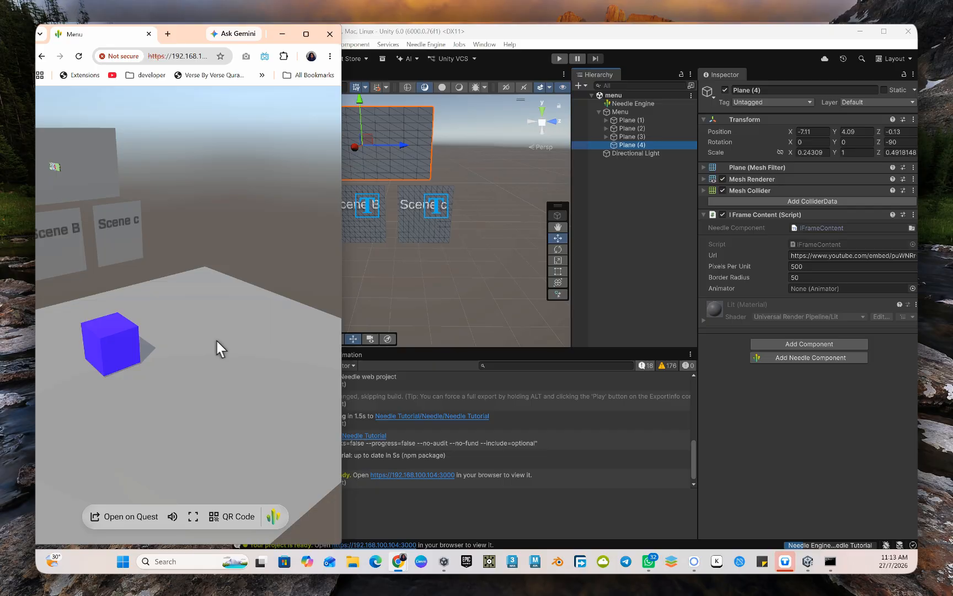
Step: Inspect the embedded content on the wide plane in the browser preview and remove I Frame Content from Plane (4)
left_click_drag(217, 339, 216, 298)
left_click_drag(141, 255, 184, 232)
scroll(180, 225, "up", 2)
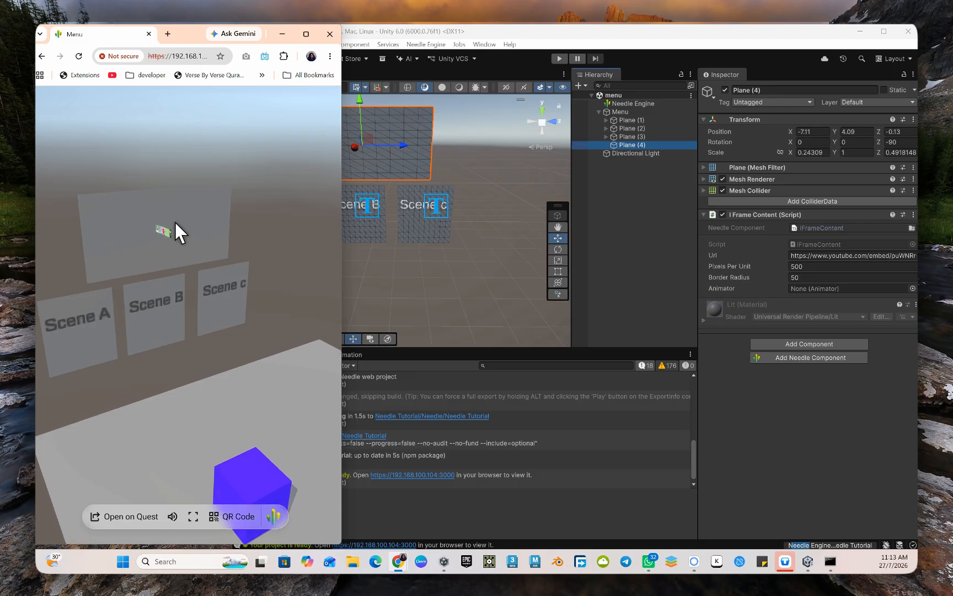
scroll(171, 221, "down", 2)
scroll(171, 220, "up", 7)
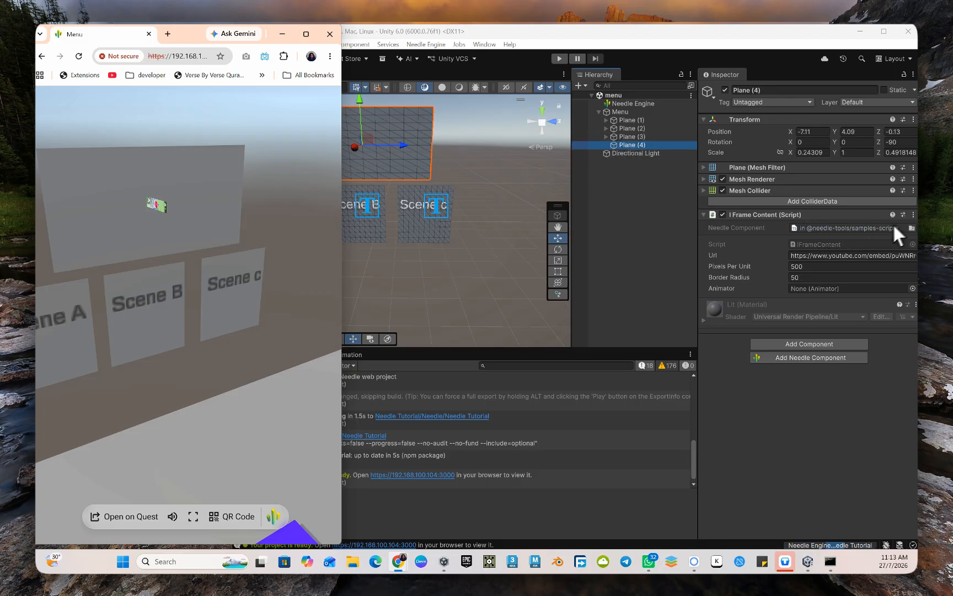
left_click(913, 215)
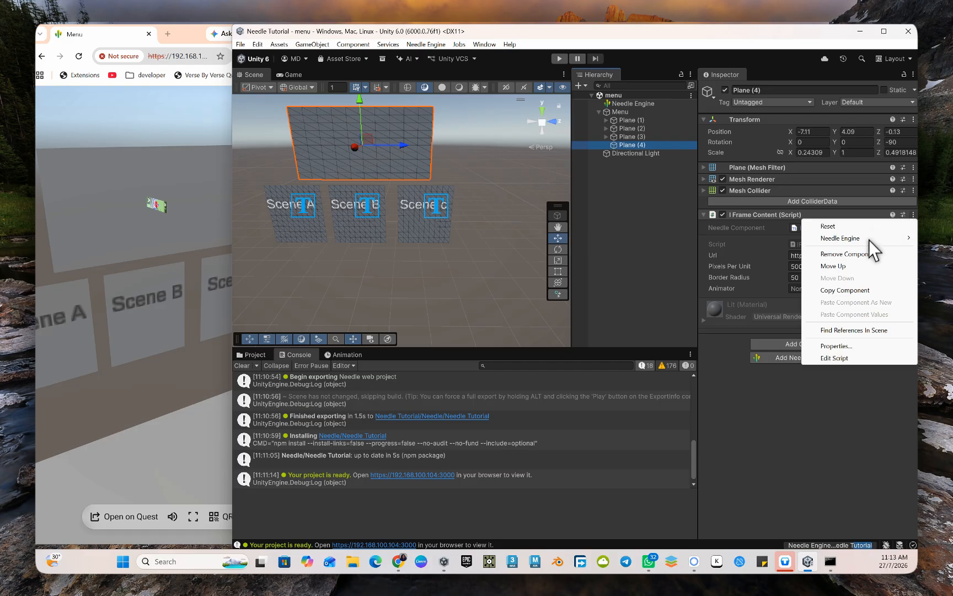
left_click(860, 254)
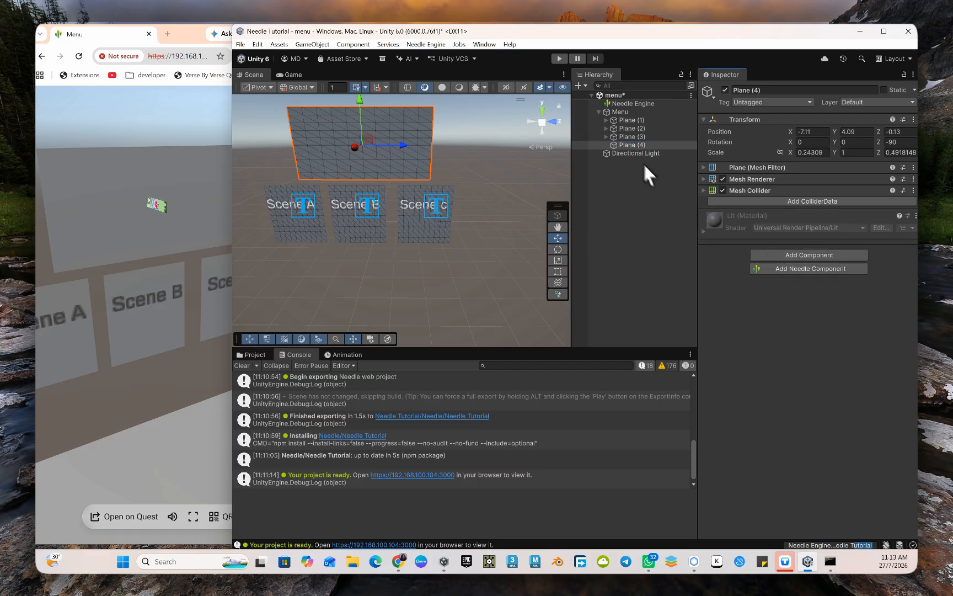
Step: Create an empty GameObject under Menu and name it iFrame
left_click(304, 45)
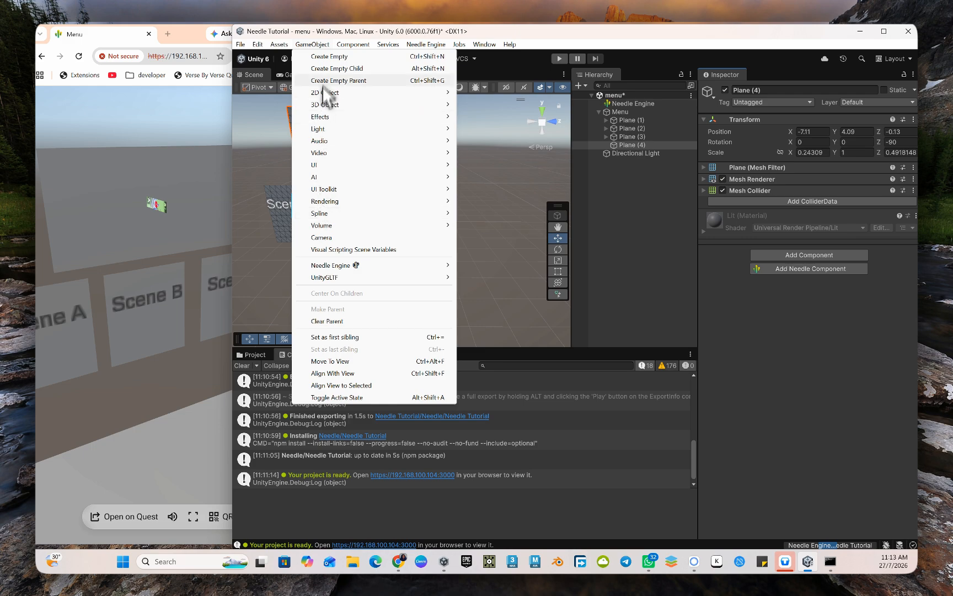
left_click(330, 56)
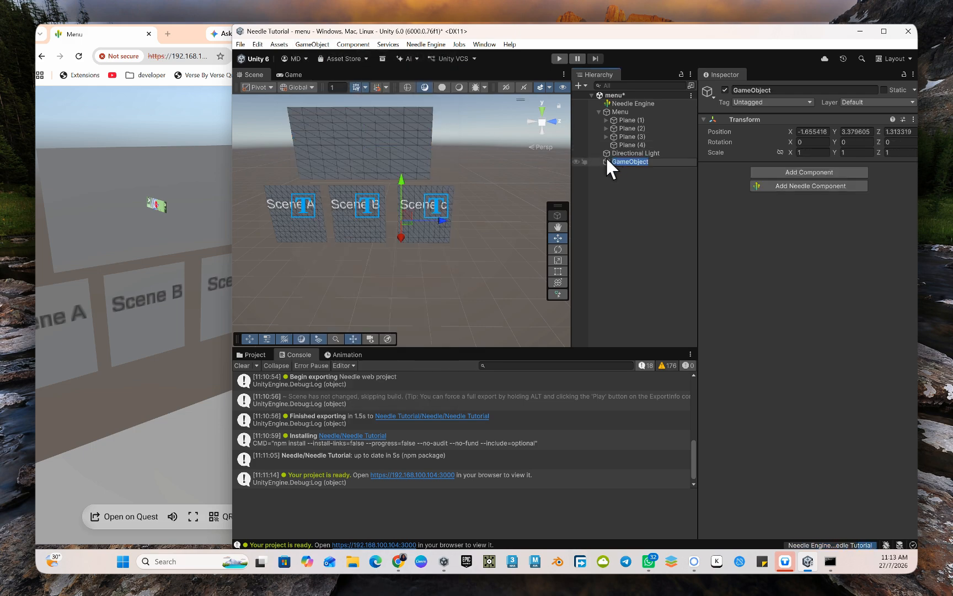
key("Return")
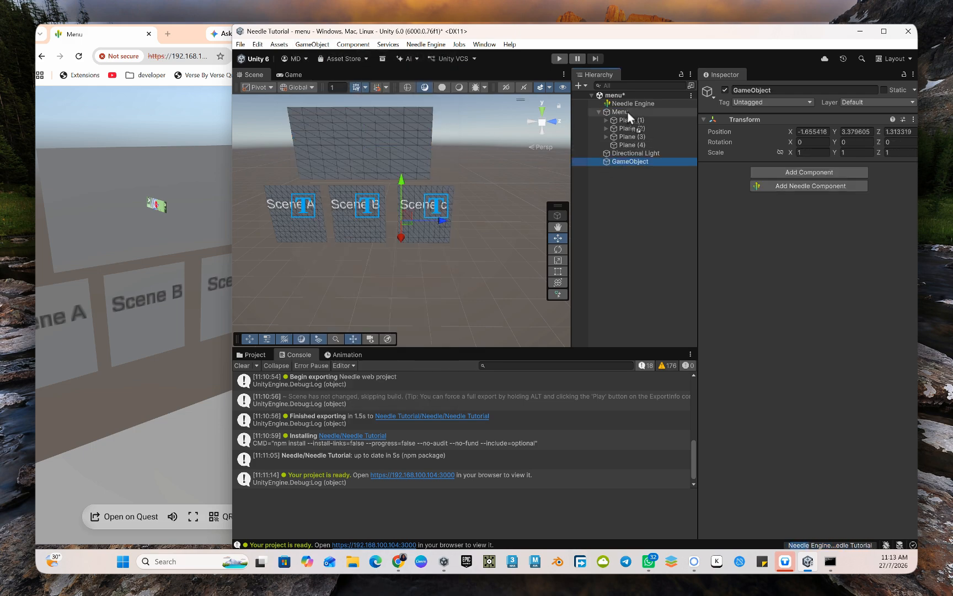
left_click_drag(628, 111, 628, 113)
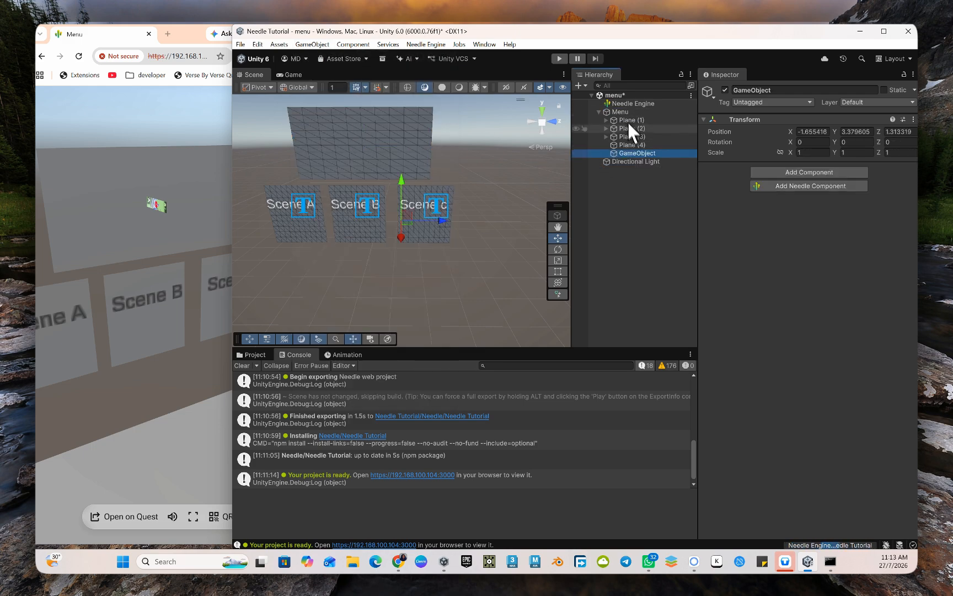
left_click(782, 90)
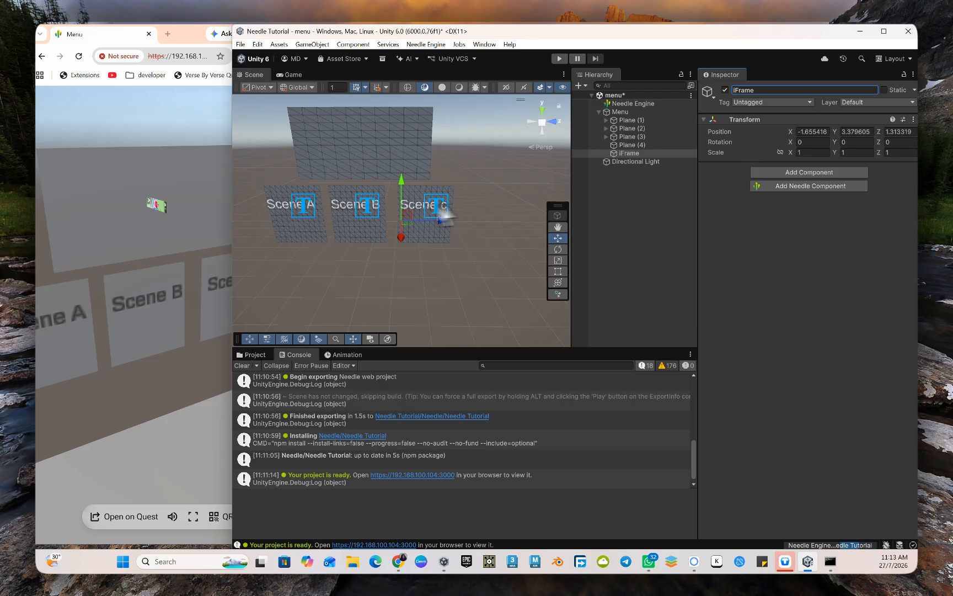
Step: Copy the position of Plane (4) and paste it onto the iFrame object
left_click_drag(395, 236, 422, 252, "alt")
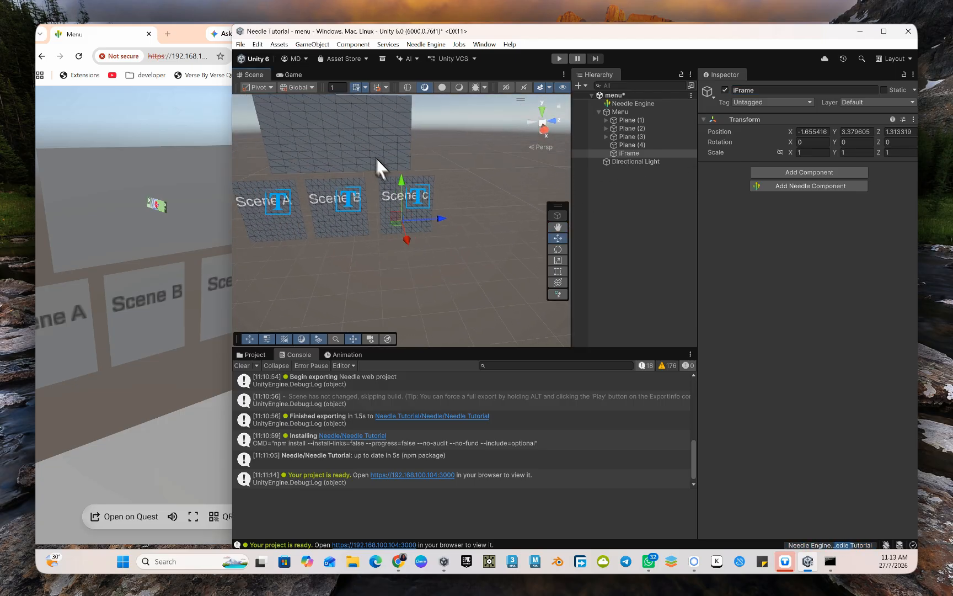
left_click(631, 144)
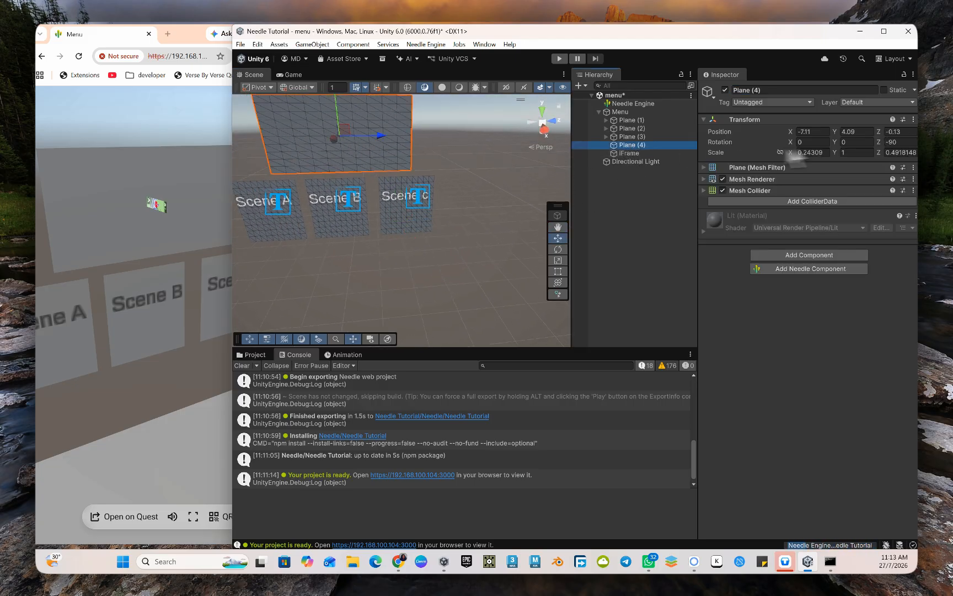
left_click(913, 119)
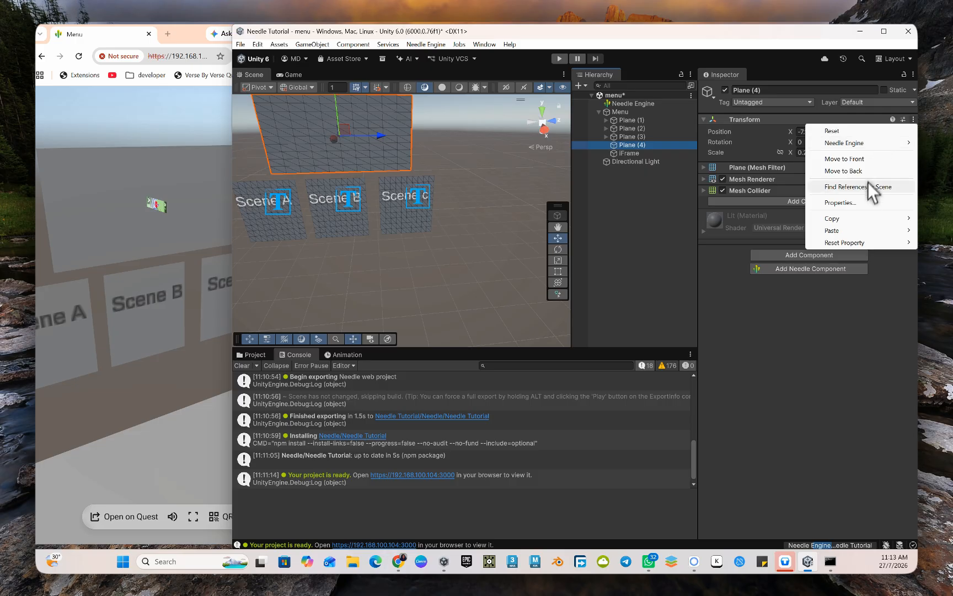
mouse_move(849, 215)
left_click(754, 219)
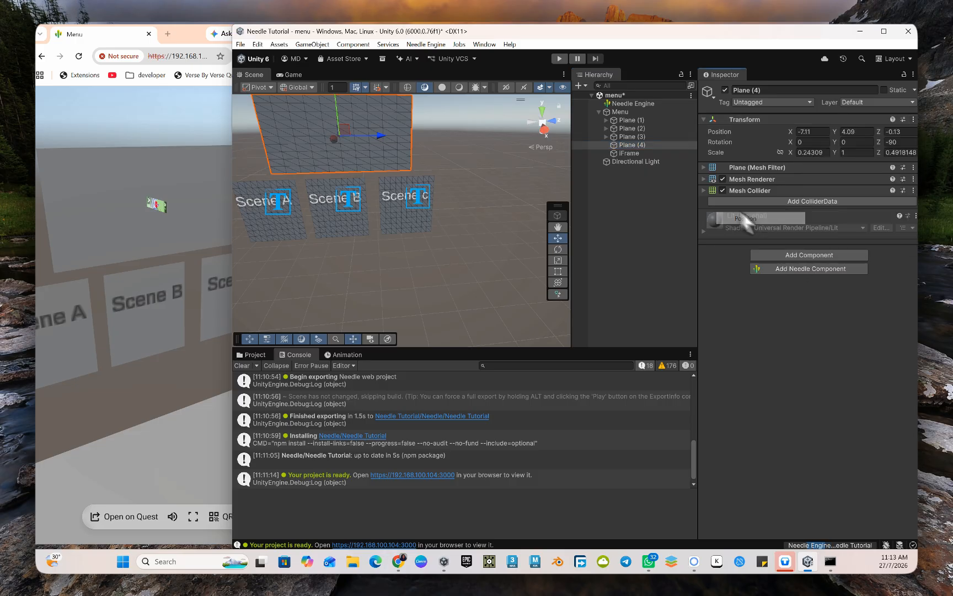
left_click(660, 159)
left_click(659, 153)
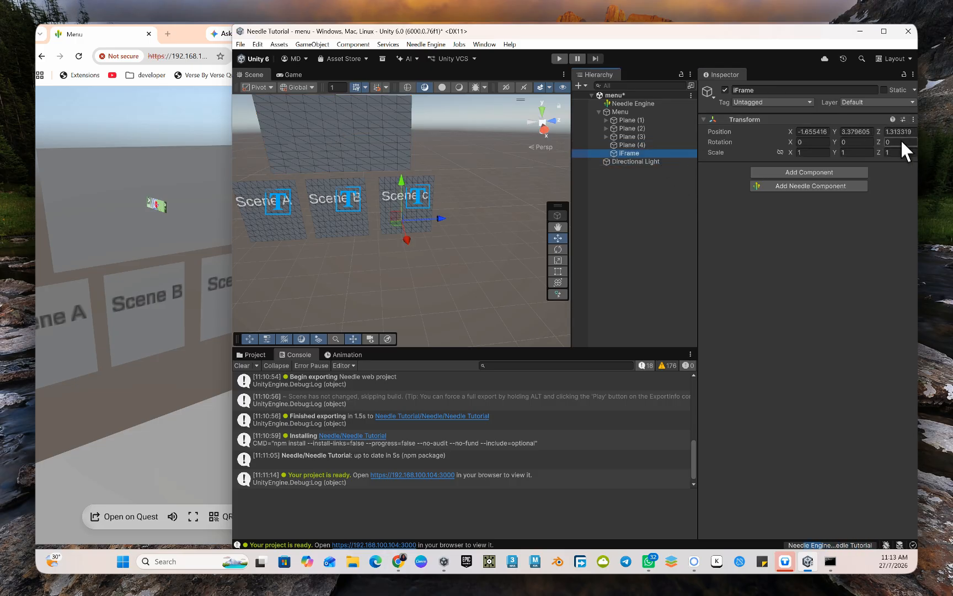
left_click(914, 119)
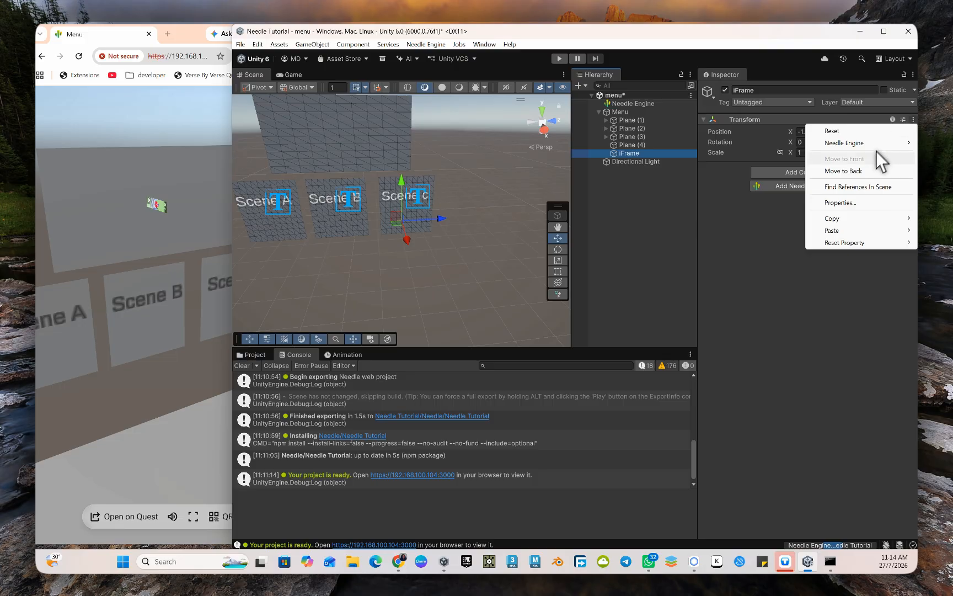
mouse_move(844, 231)
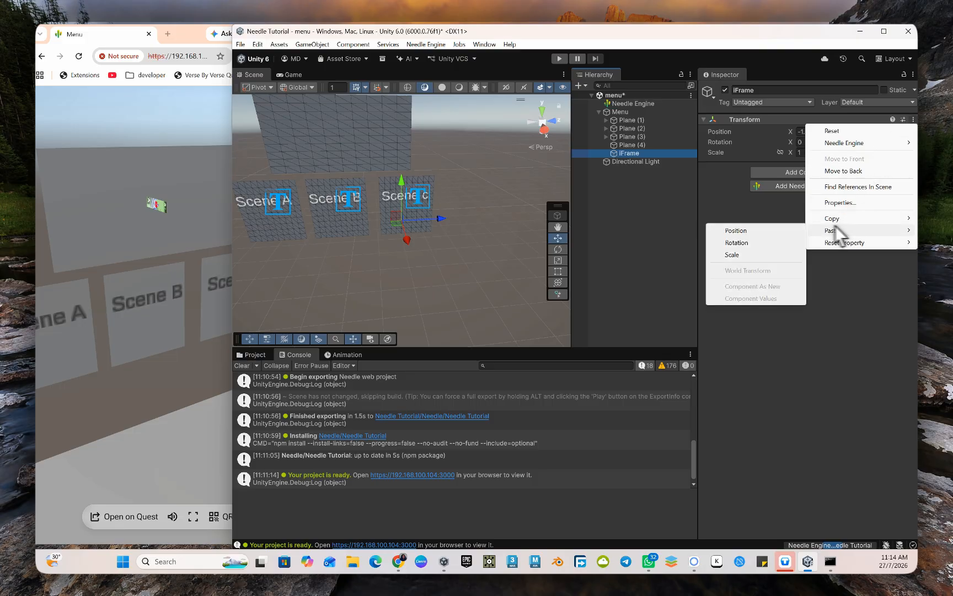
left_click(779, 230)
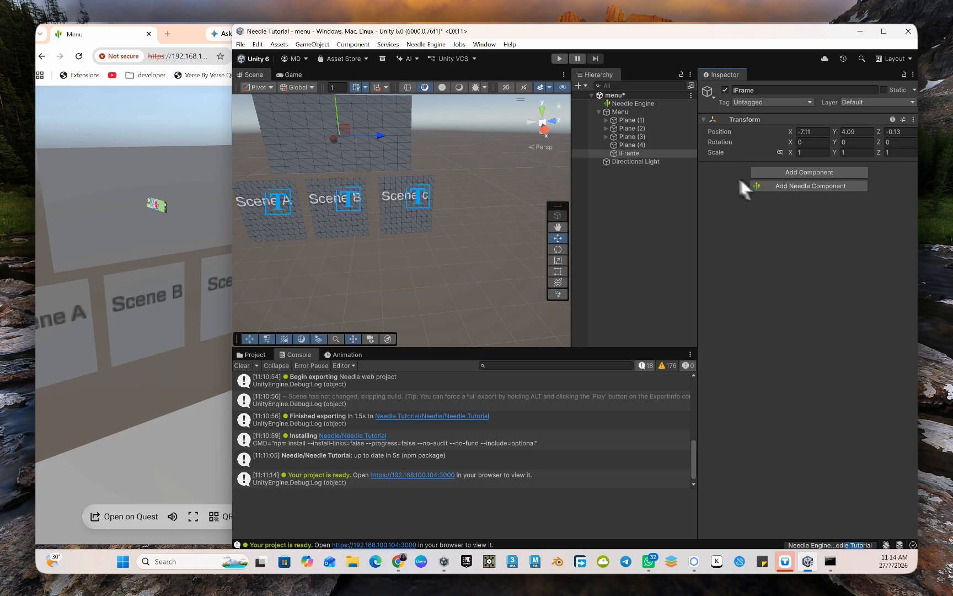
Step: Add I Frame Content to the iFrame object and save the scene to check it in the browser preview
left_click(756, 185)
left_click(627, 200)
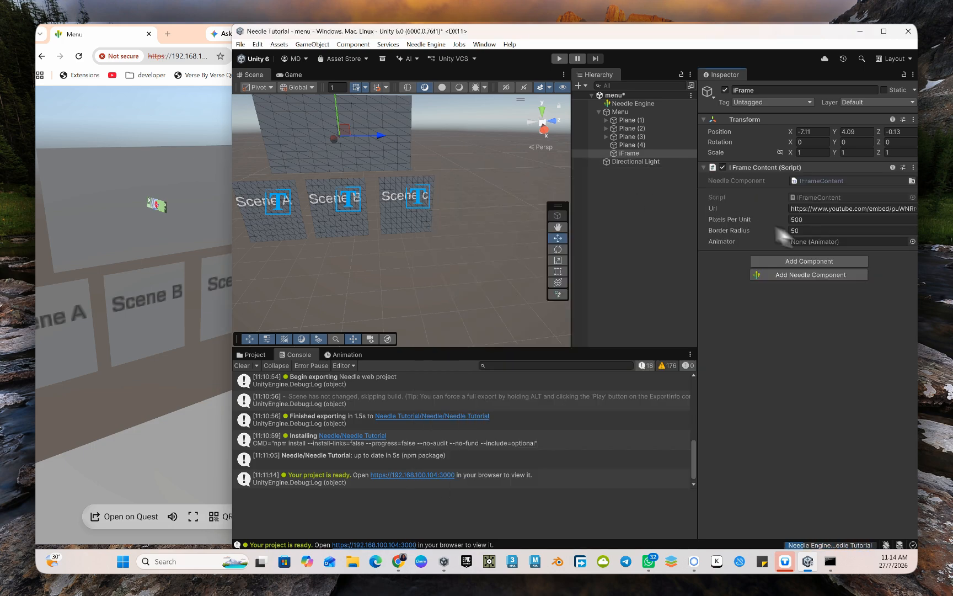
left_click(240, 45)
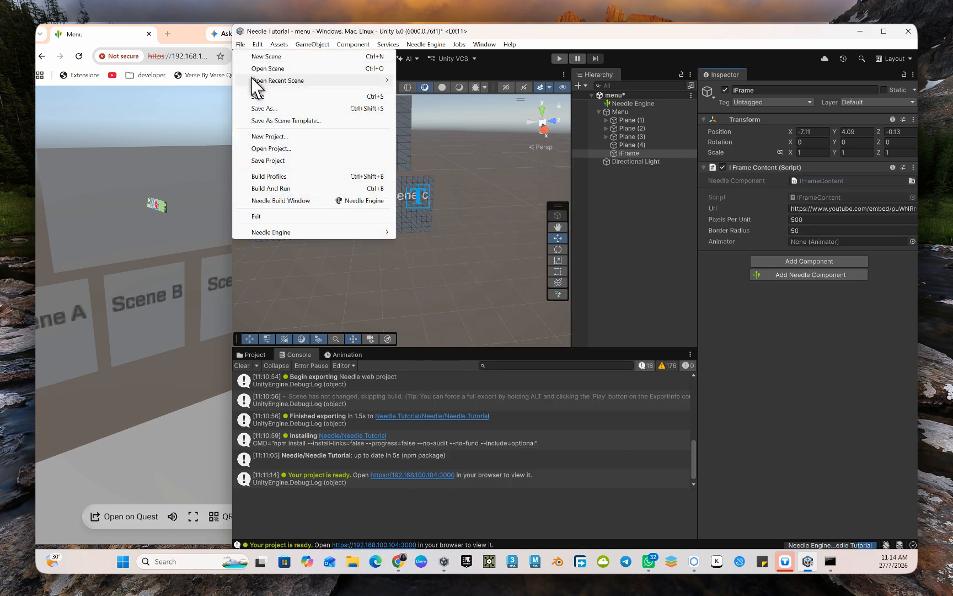
left_click(257, 91)
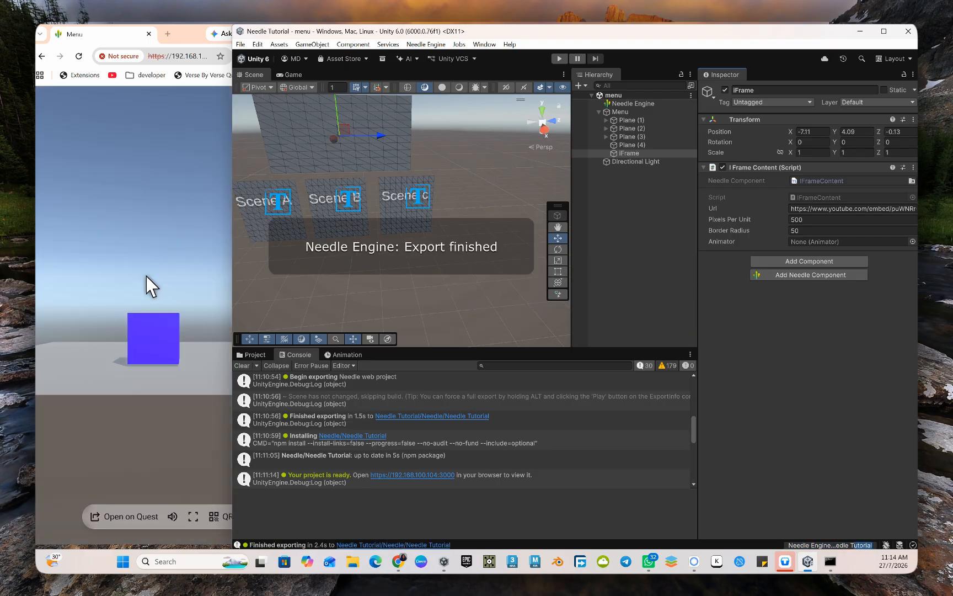
left_click_drag(153, 287, 249, 348)
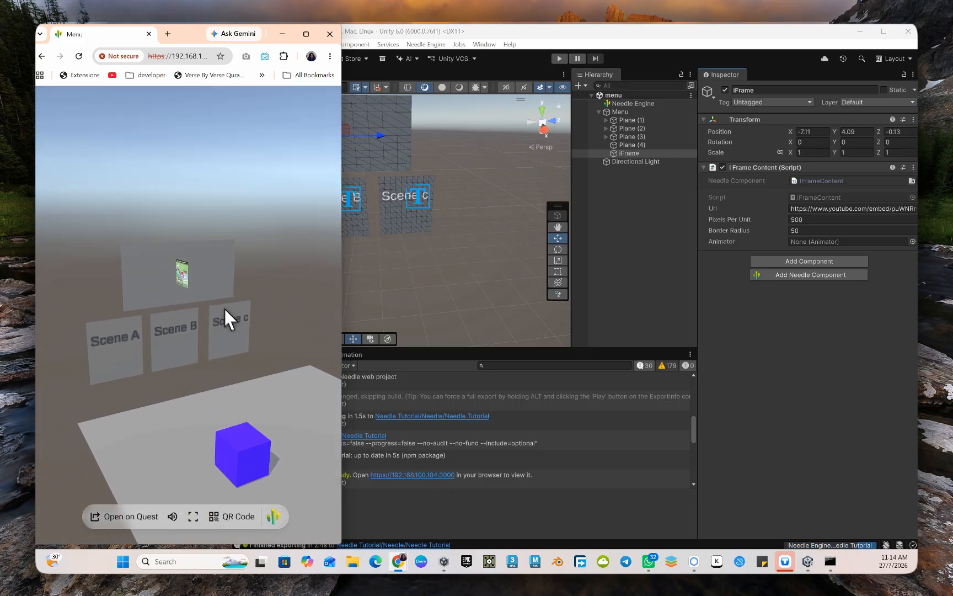
scroll(212, 297, "up", 8)
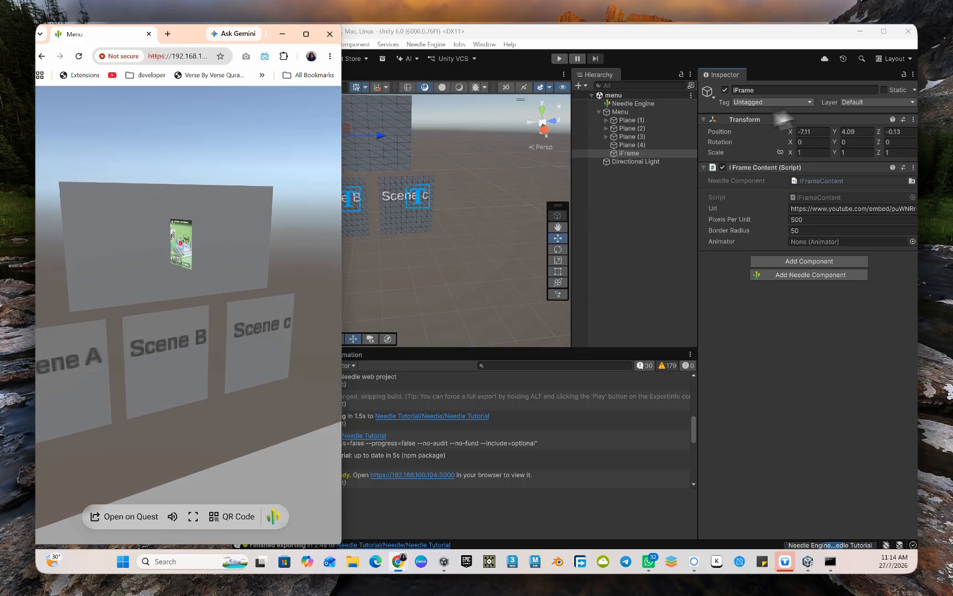
Step: Set iFrame's Y rotation to -90 and save the scene to check its orientation in the browser preview
left_click(855, 142)
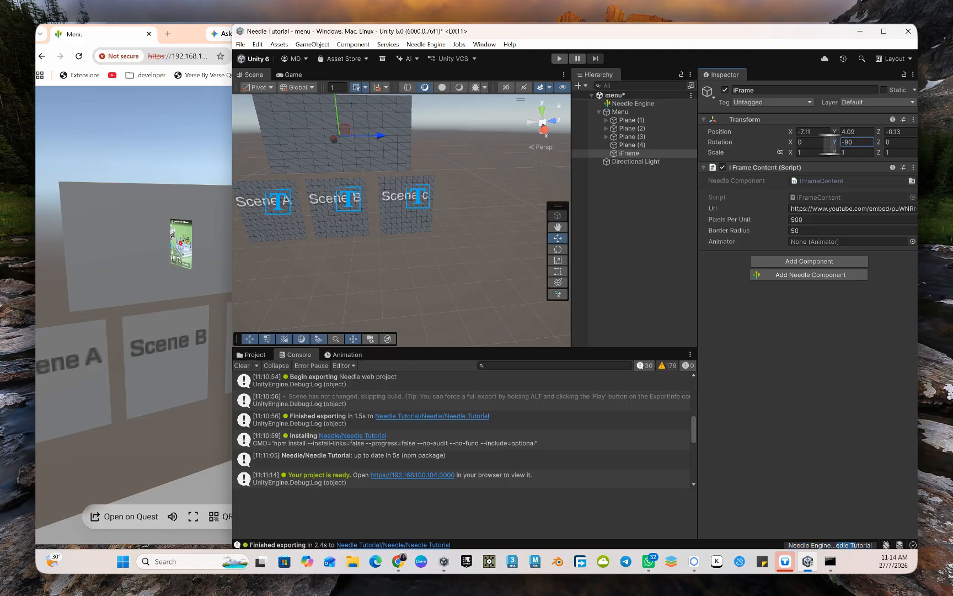
left_click(247, 45)
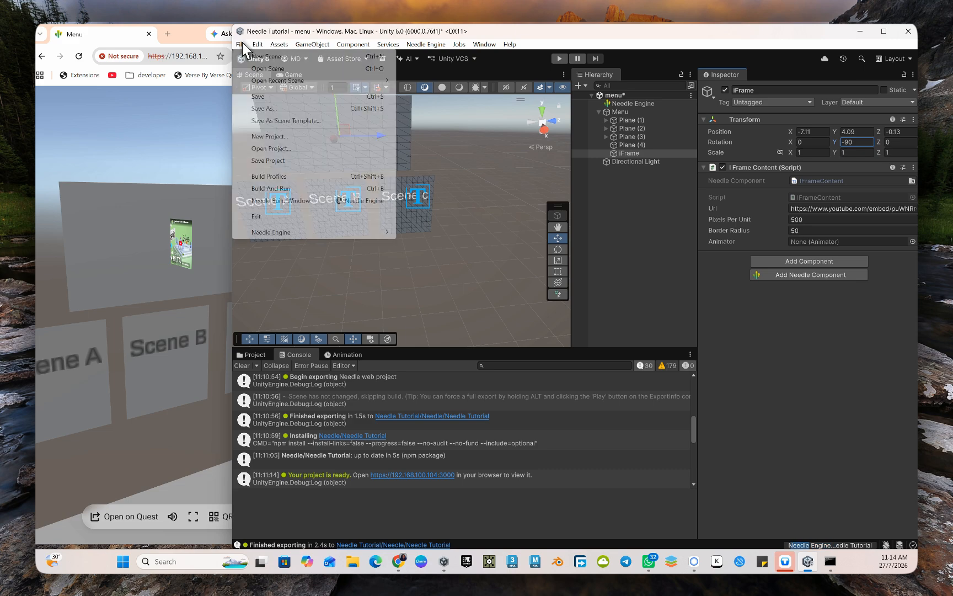
left_click(255, 102)
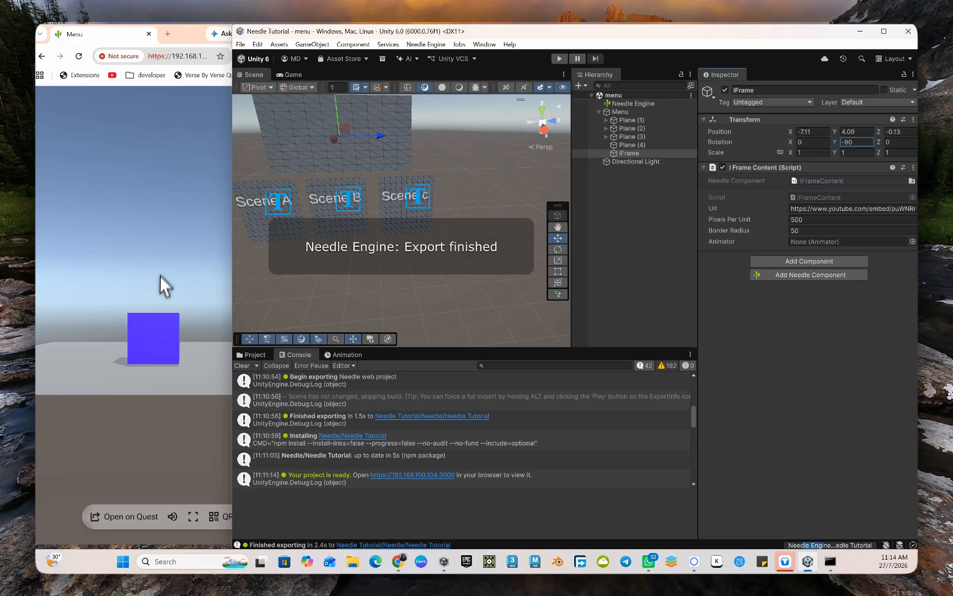
left_click(152, 284)
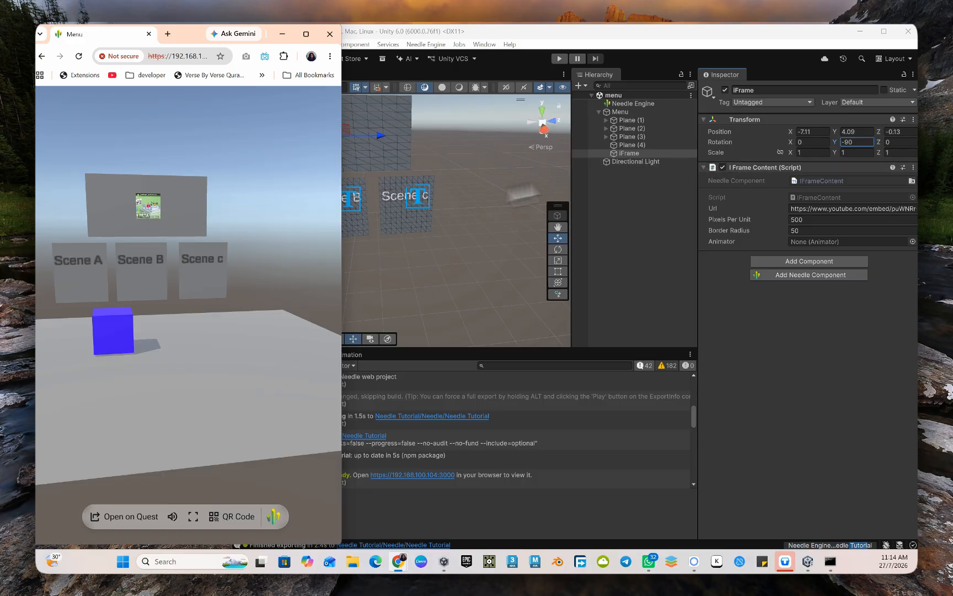
Step: Add the Box Gizmo helper from the Needle components to the iFrame object
left_click(479, 166)
key("f")
left_click(557, 238)
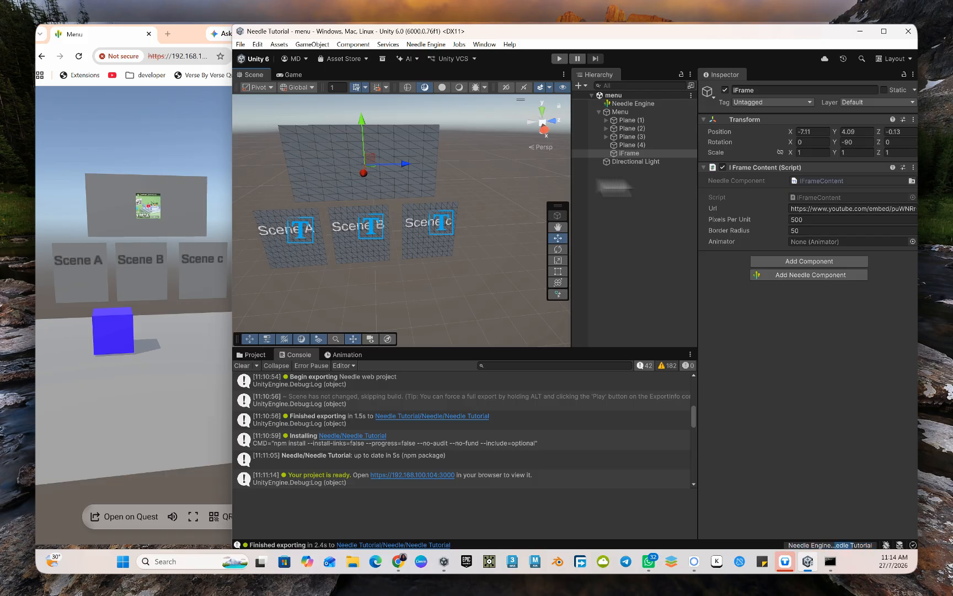
left_click(788, 275)
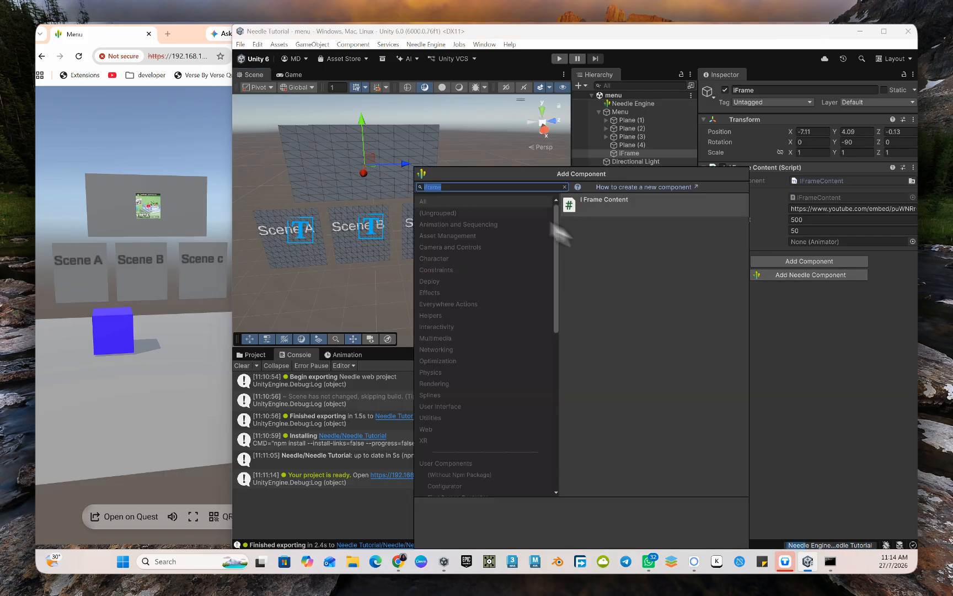
left_click(564, 187)
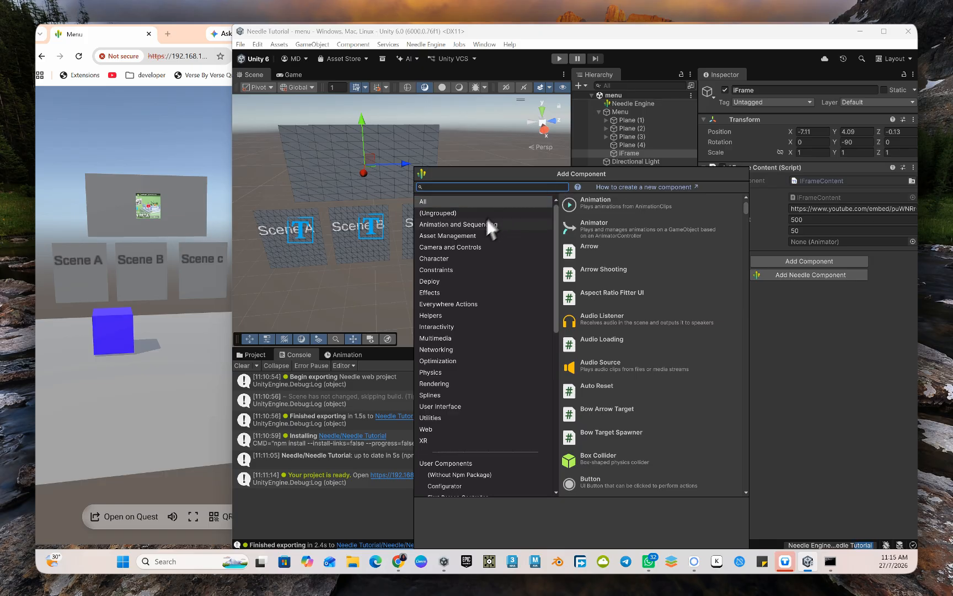
left_click(427, 314)
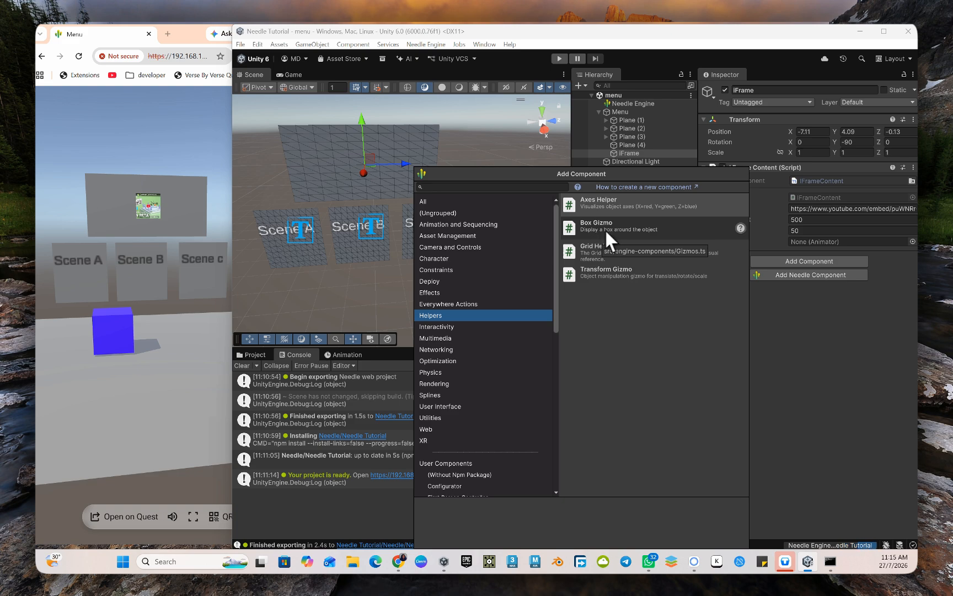
left_click(627, 228)
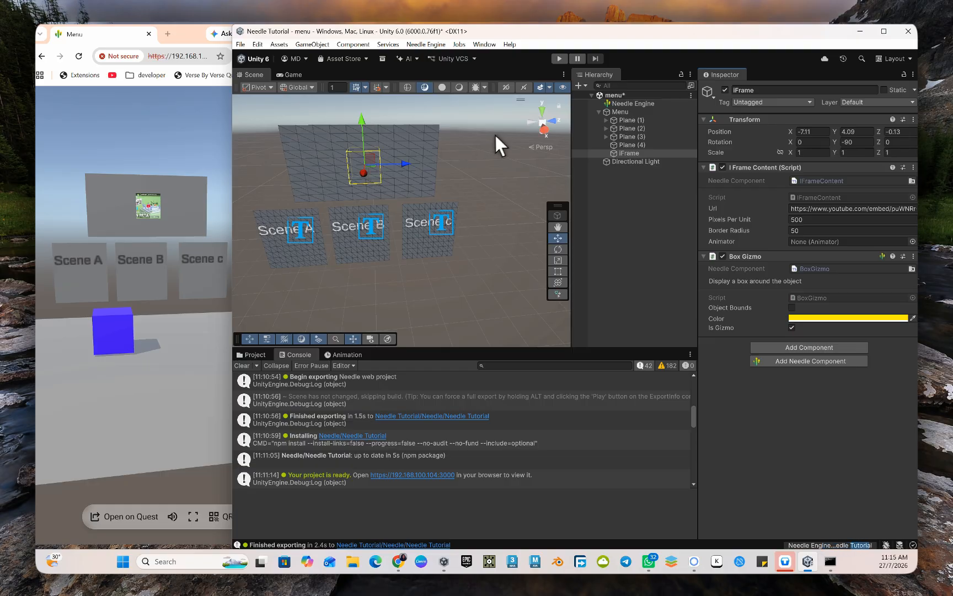
Step: Scale iFrame to about 4.77 × 2.24 × 1.16 to fit Plane (4), and raise it to a Y position of about 4.17
left_click(629, 154)
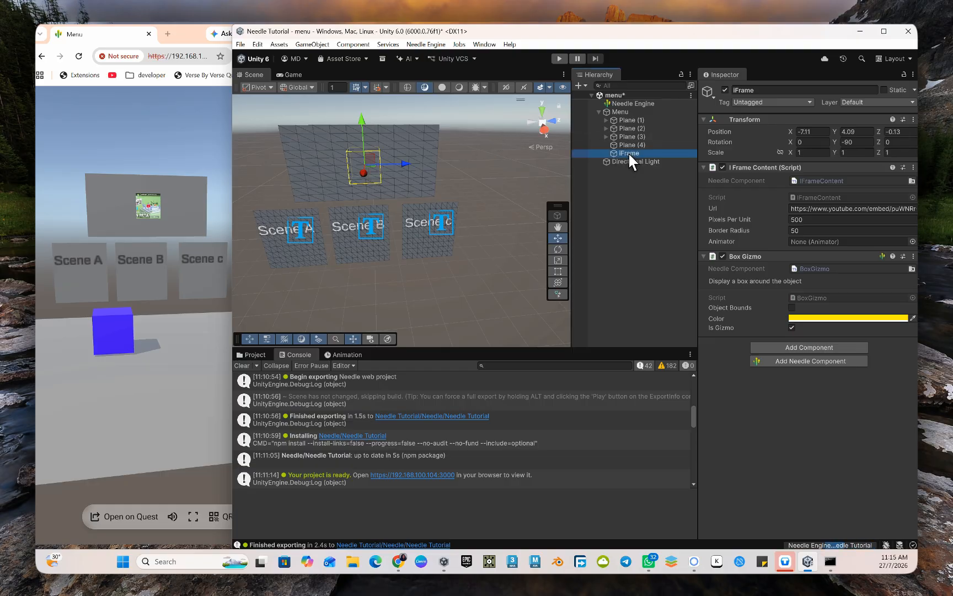
left_click(780, 152)
left_click_drag(789, 154, 793, 157)
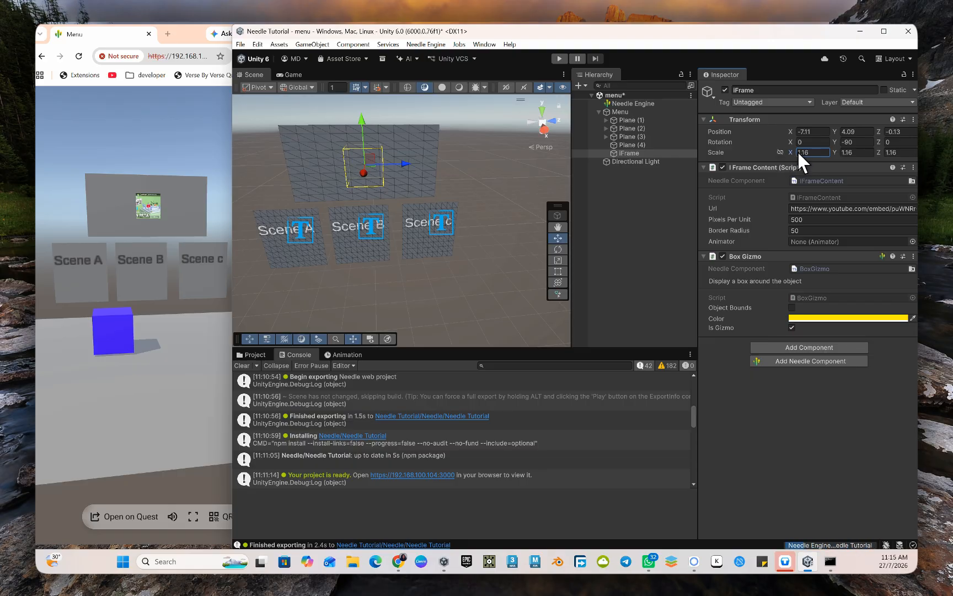
left_click_drag(791, 150, 855, 159)
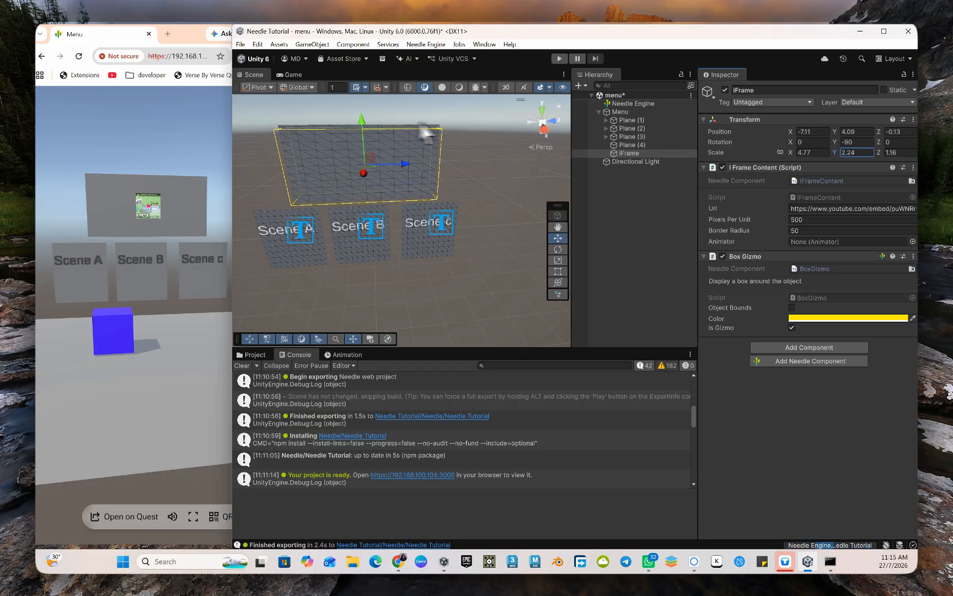
left_click_drag(360, 121, 356, 121)
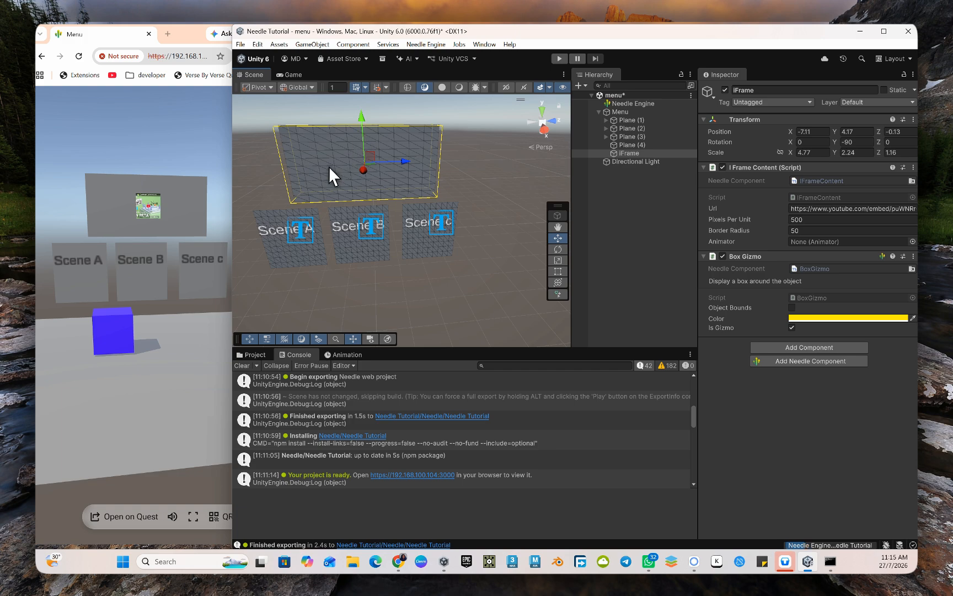
Step: Save the scene and play the embedded YouTube video on the plane in the browser preview
left_click_drag(330, 167, 336, 133, "alt")
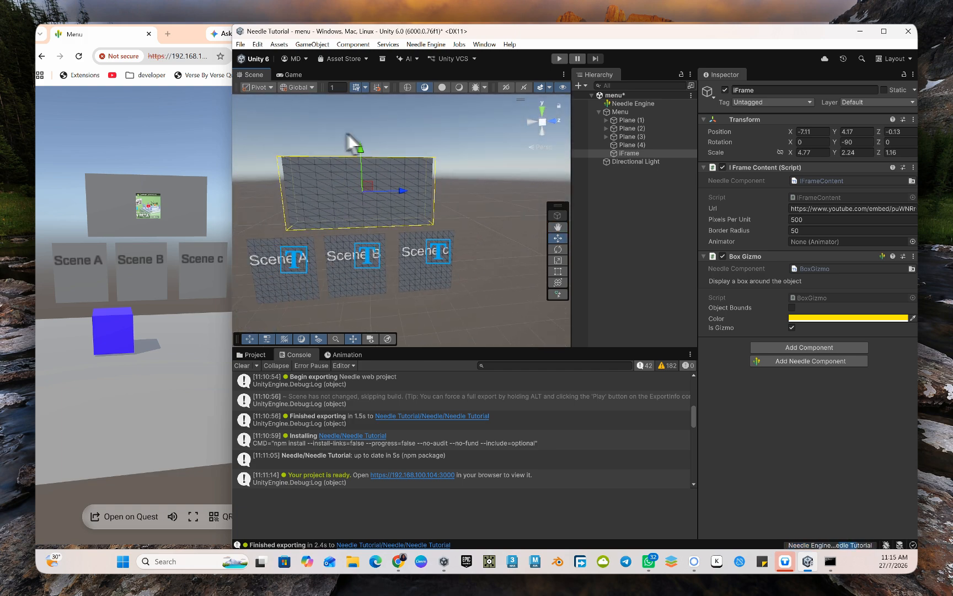
left_click(241, 44)
left_click(255, 96)
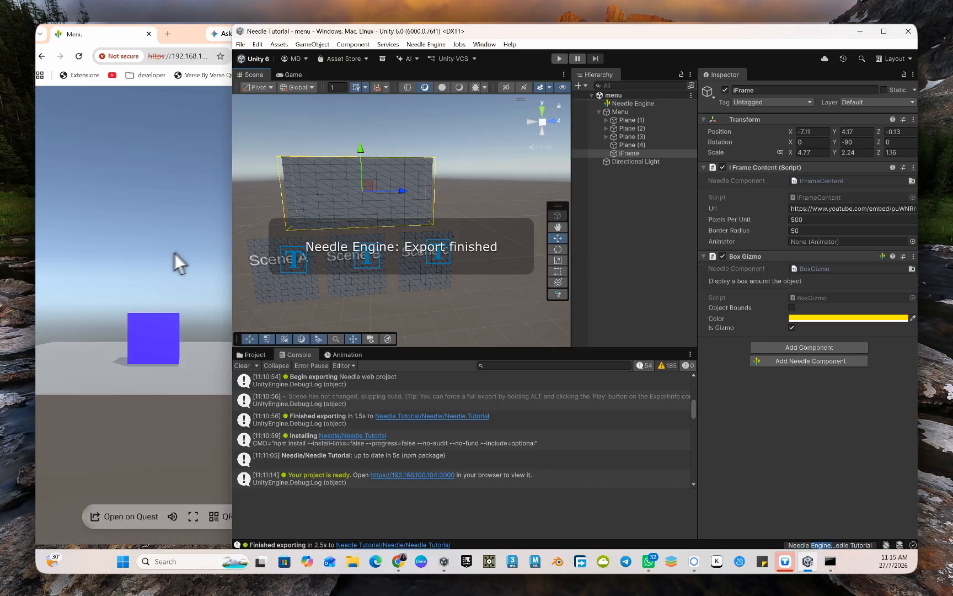
left_click(159, 260)
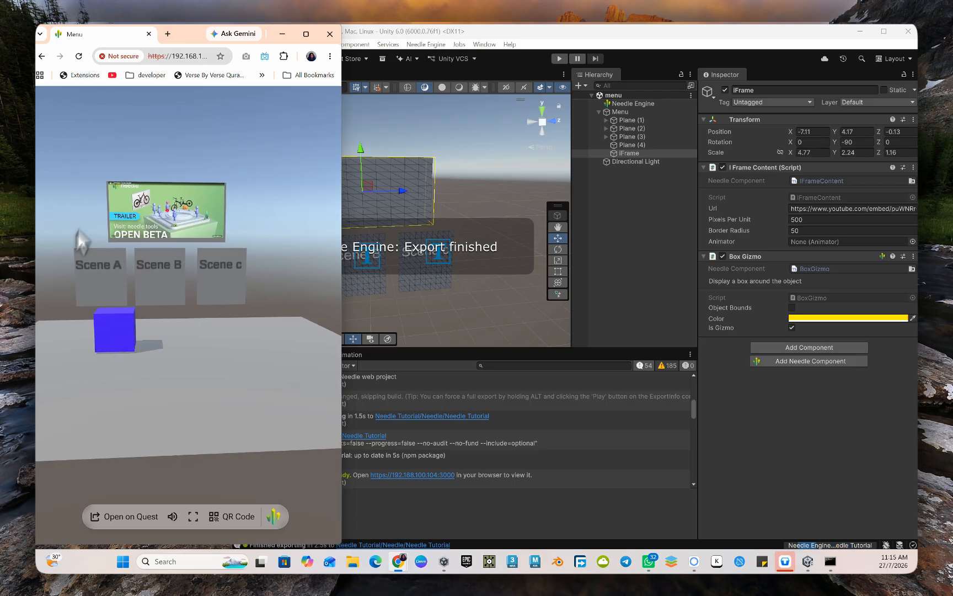
left_click(167, 222)
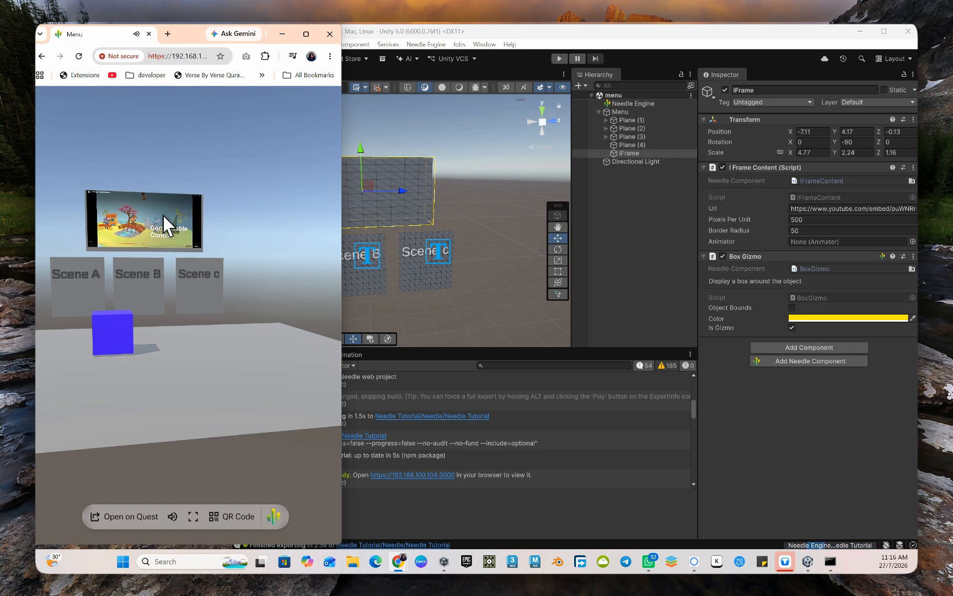
Step: Inspect the Needle Engine object's Npmdef dependency and locate its SampleScripts asset in the Needle Engine Samples package's Runtime/_Shared folder
left_click(420, 33)
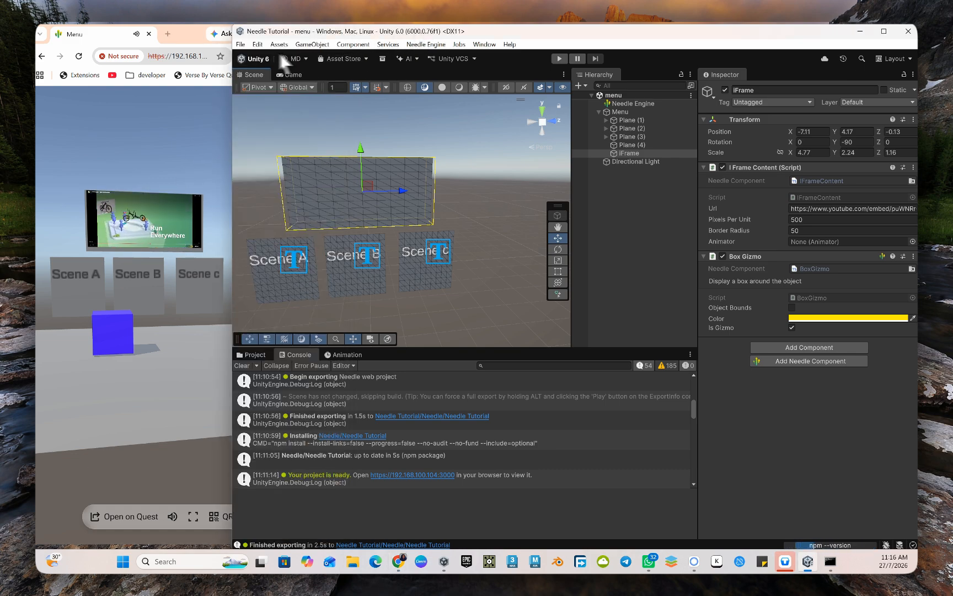
left_click(614, 101)
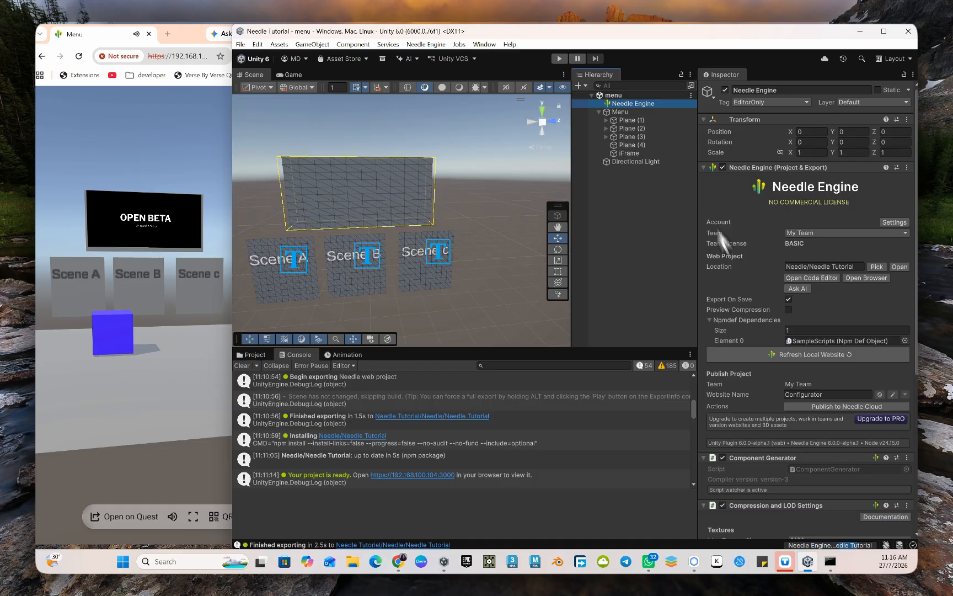
left_click(792, 341)
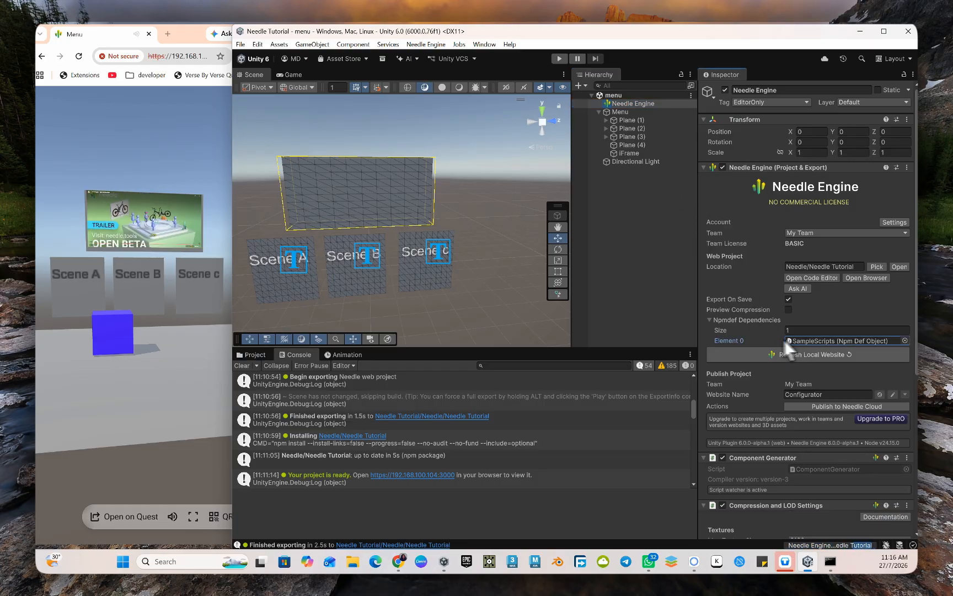
left_click(257, 356)
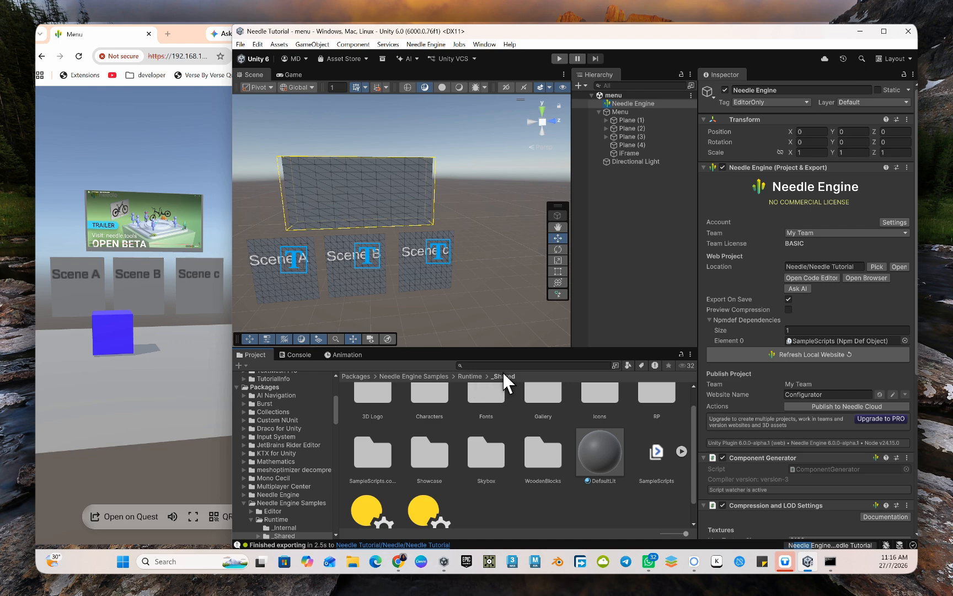
left_click(654, 453)
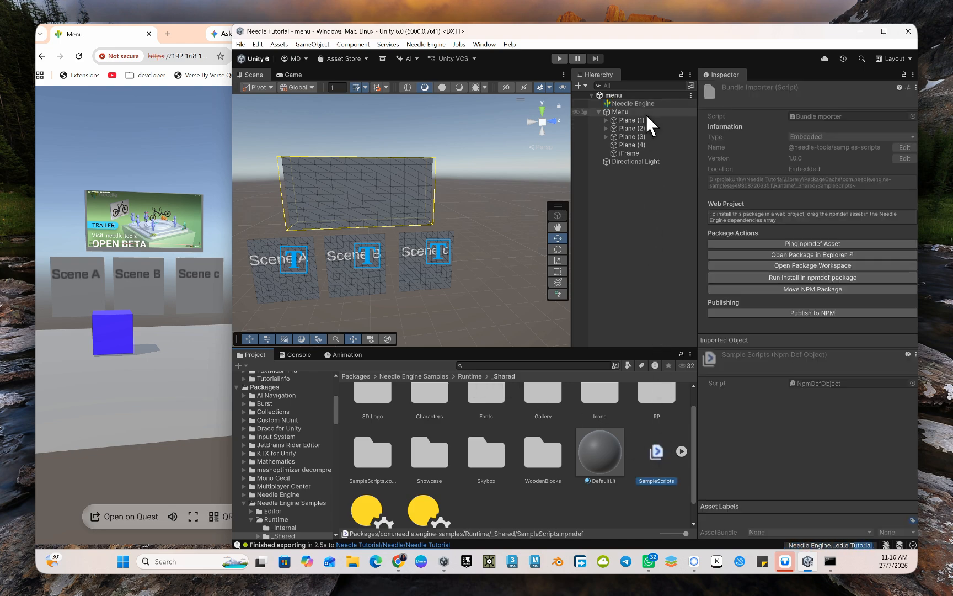
Step: Empty the Npmdef Dependencies list on the Needle Engine object by setting its size to 0
left_click(629, 103)
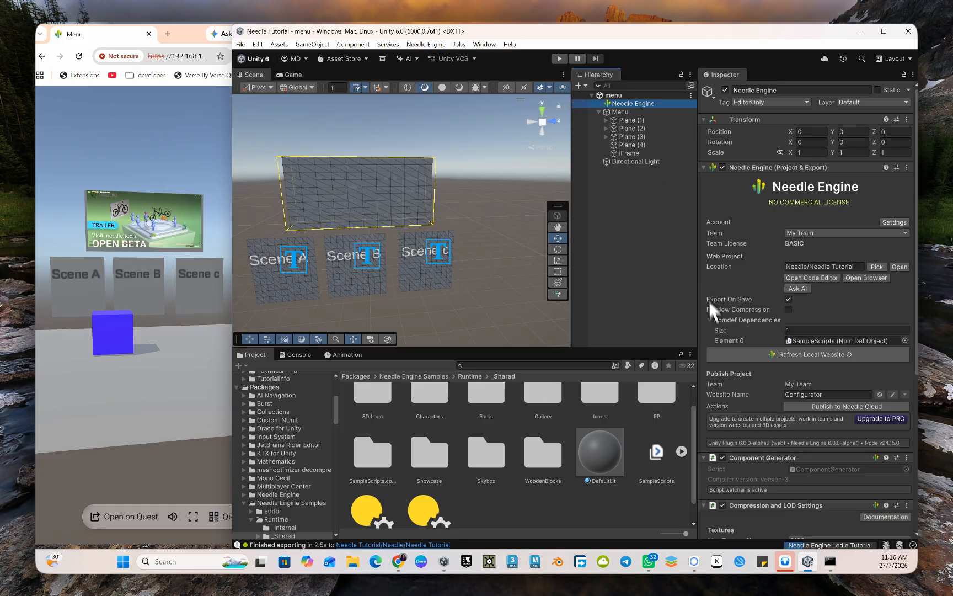
left_click(799, 327)
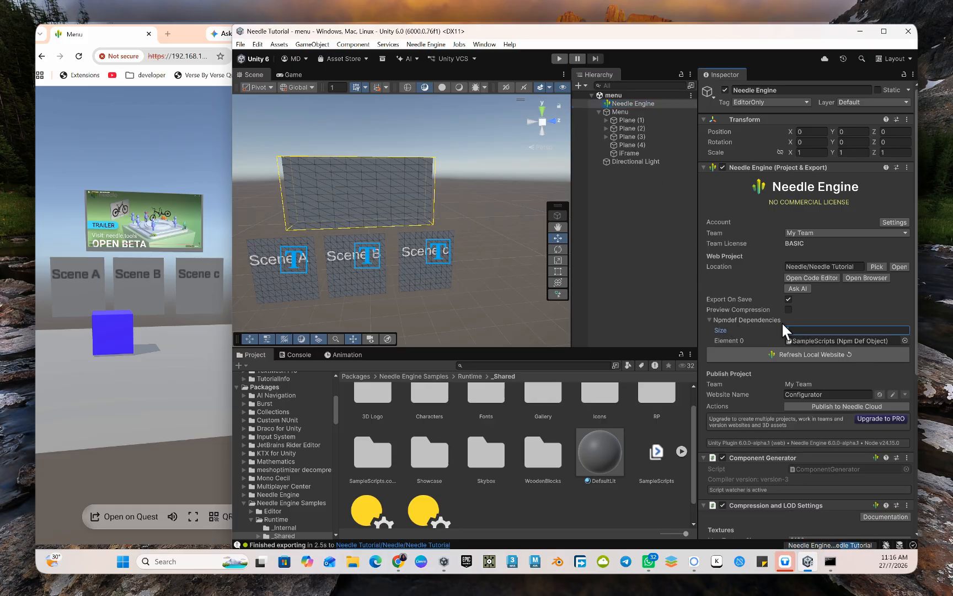
type("0")
key("Return")
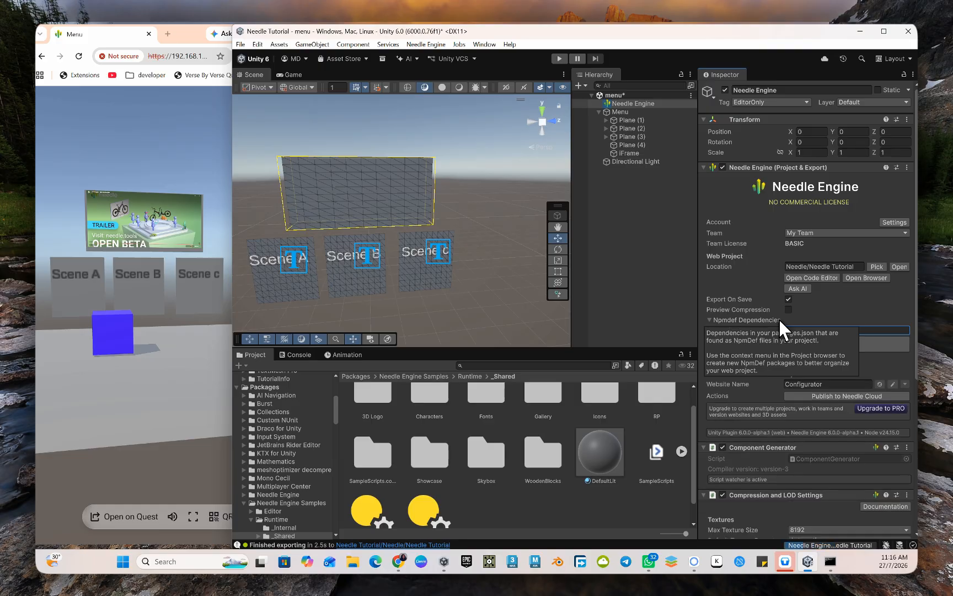
Step: Set the Npmdef Dependencies size to 1 and assign the SampleScripts asset to Element 0
left_click(794, 339)
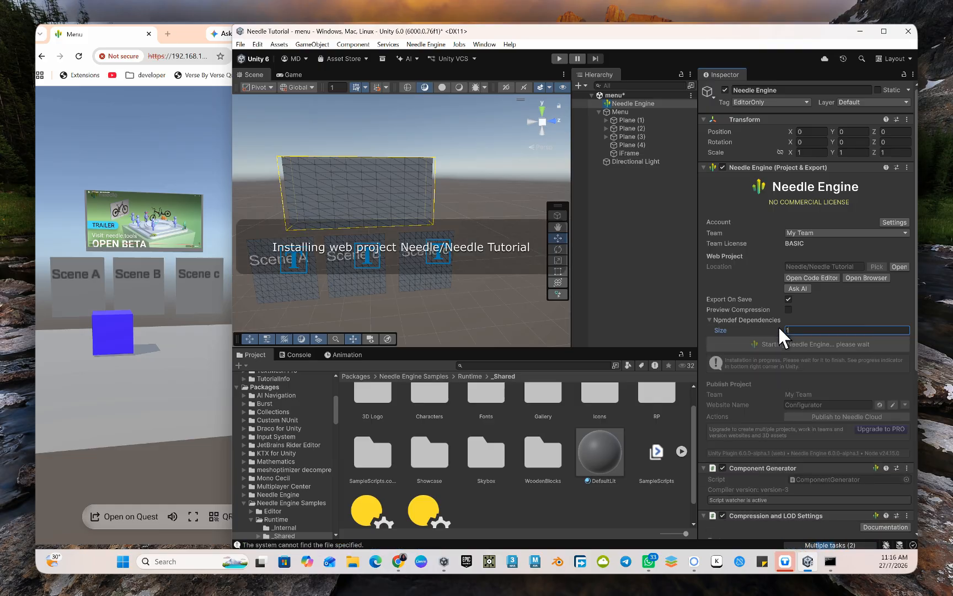
key("Return")
left_click_drag(658, 480, 801, 341)
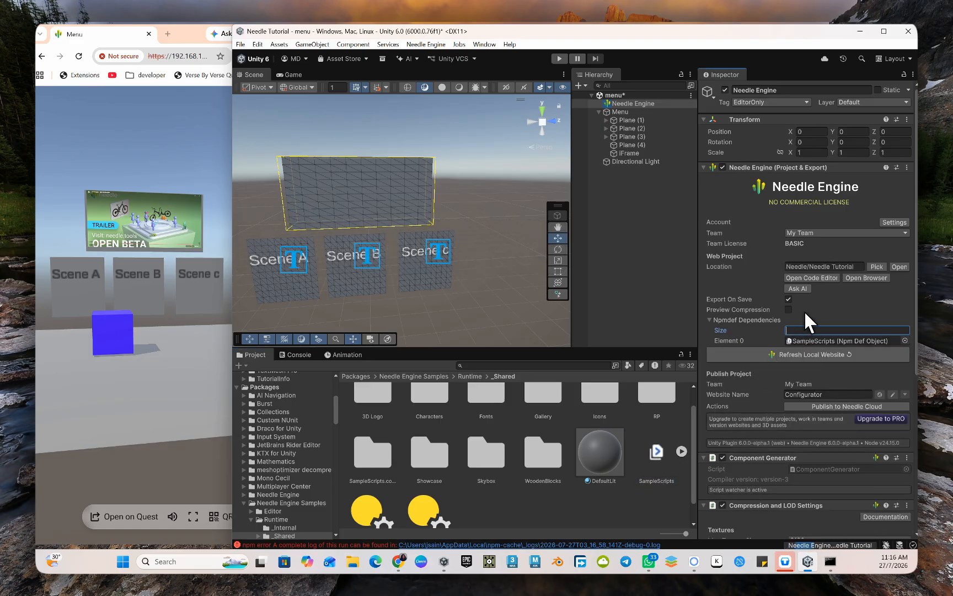
Step: Set the Npmdef Dependencies size back to 0, save the scene and check the embedded video in the browser preview
key("Return")
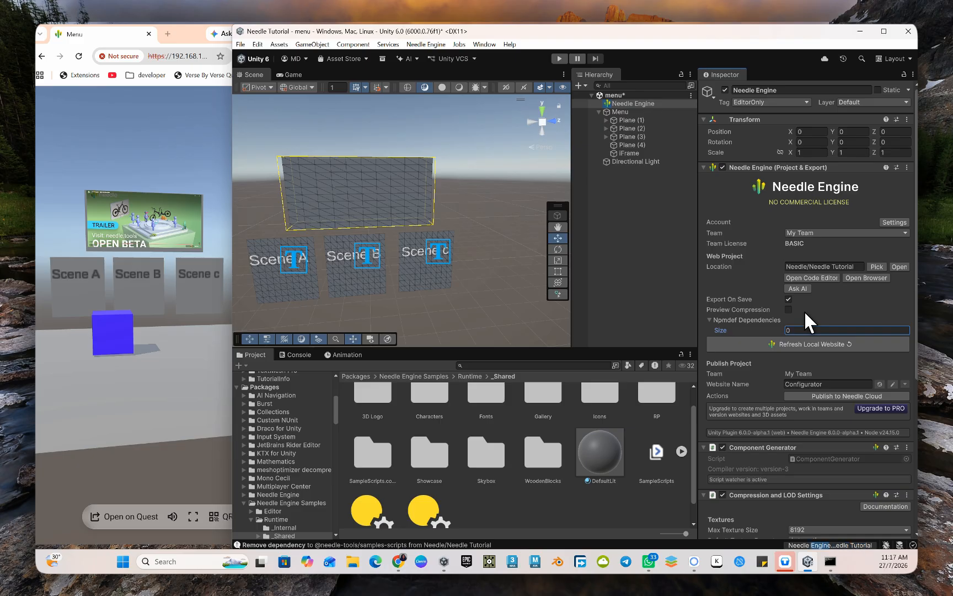
left_click(240, 44)
left_click(251, 94)
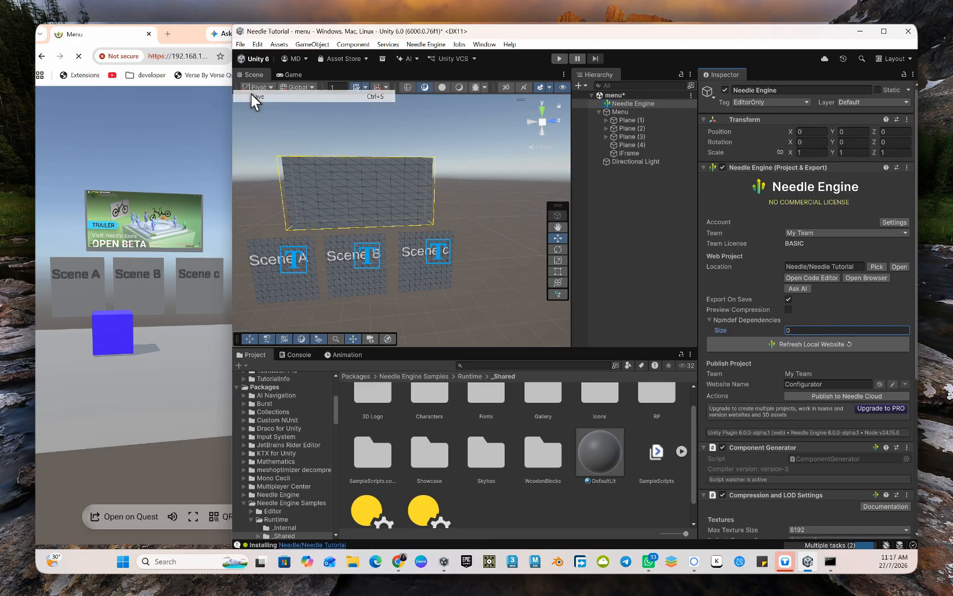
left_click(142, 37)
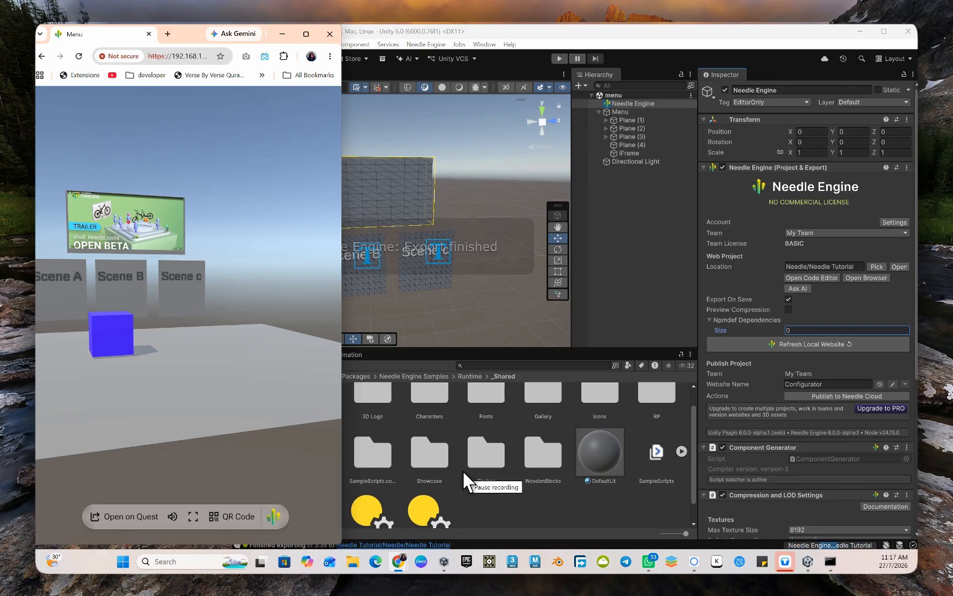
mouse_move(188, 284)
left_mouse_down()
mouse_move(177, 262)
mouse_move(192, 267)
mouse_move(179, 277)
left_mouse_up()
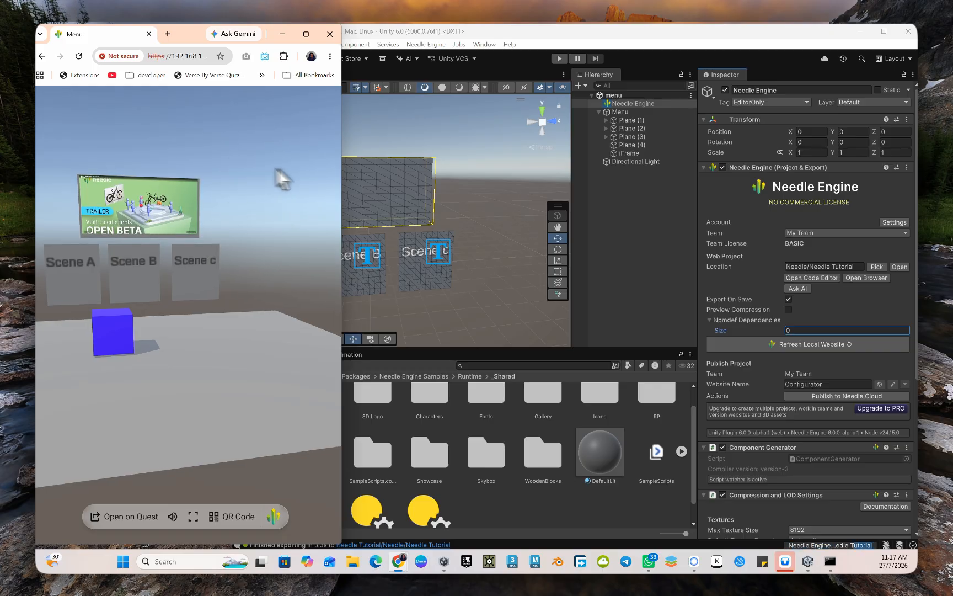
Step: Restore one Npmdef Dependencies entry on the Needle Engine object and assign SampleScripts as Element 0
left_click(782, 329)
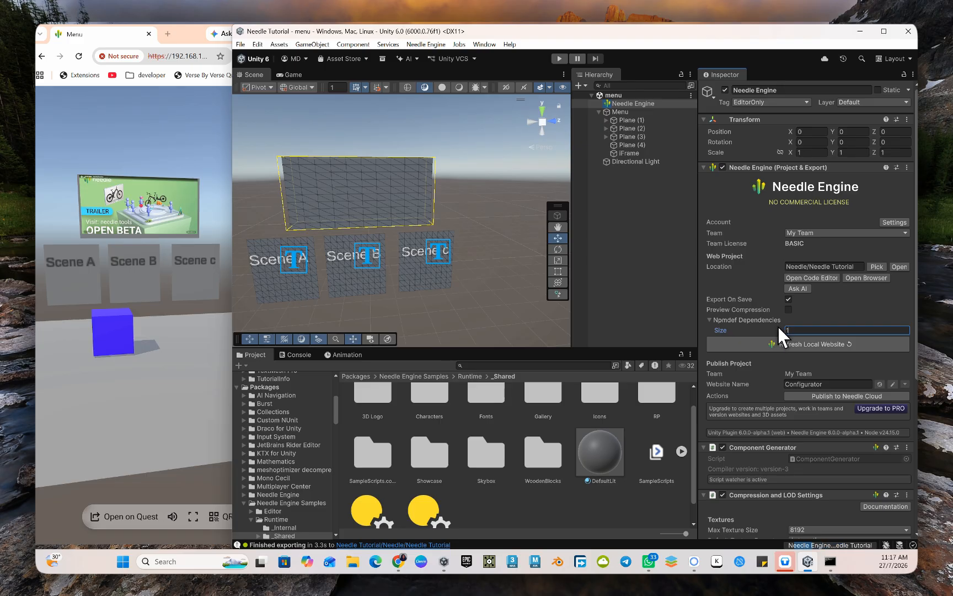
key("Return")
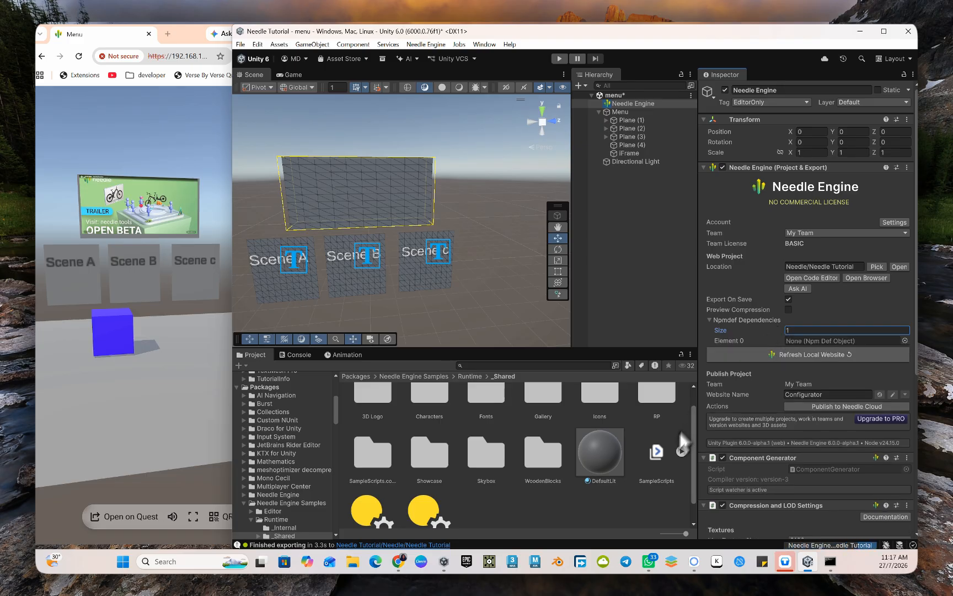
left_click_drag(709, 419, 814, 339)
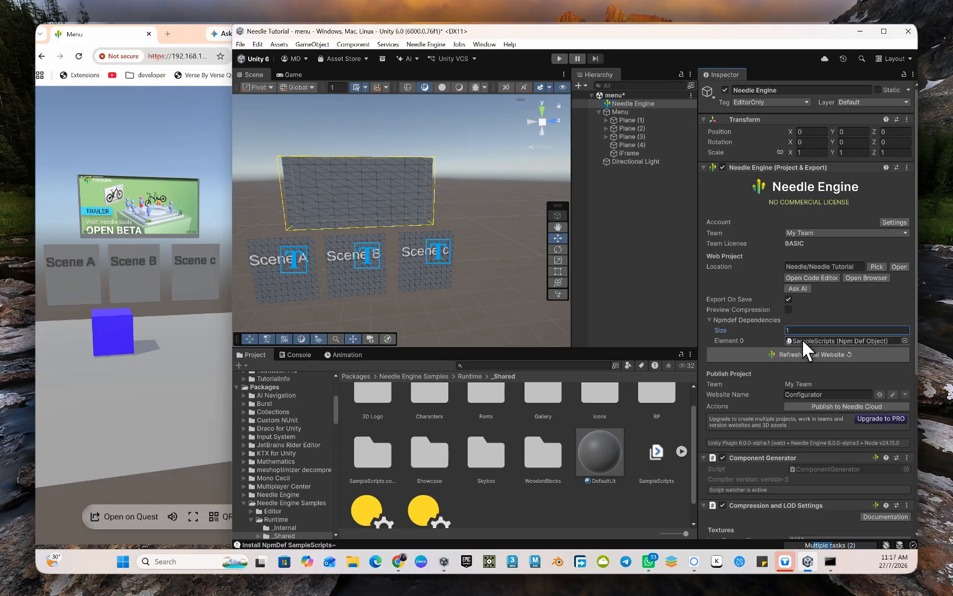